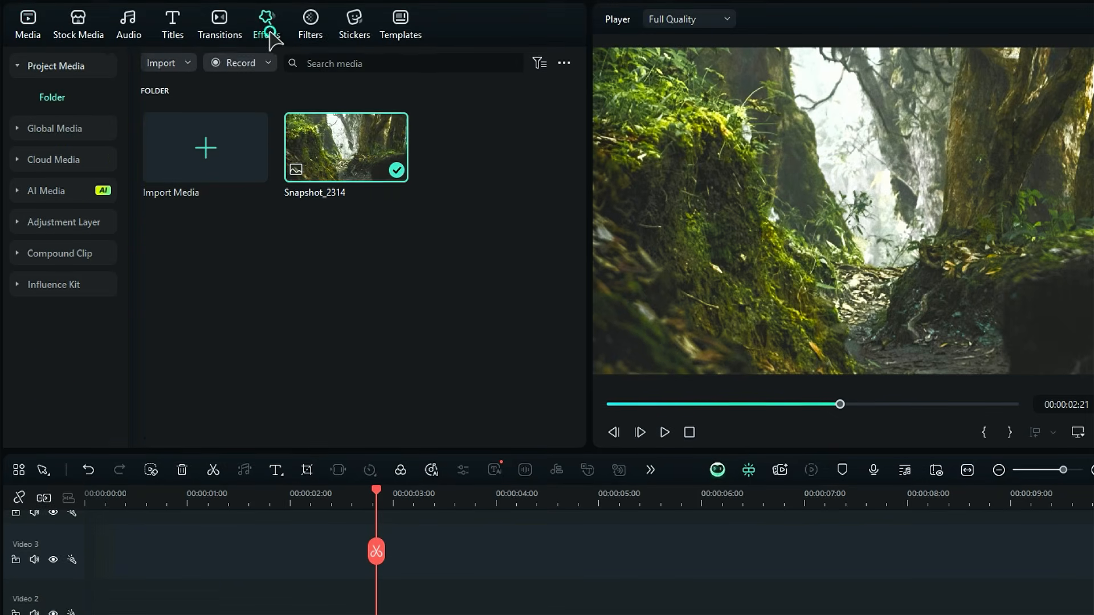
Apply the NewBlue FX Day For Night filter to the Snapshot_2314 clip on Video 1 and open its effect settings.
{"action": "left_click", "coordinate": [266, 25]}
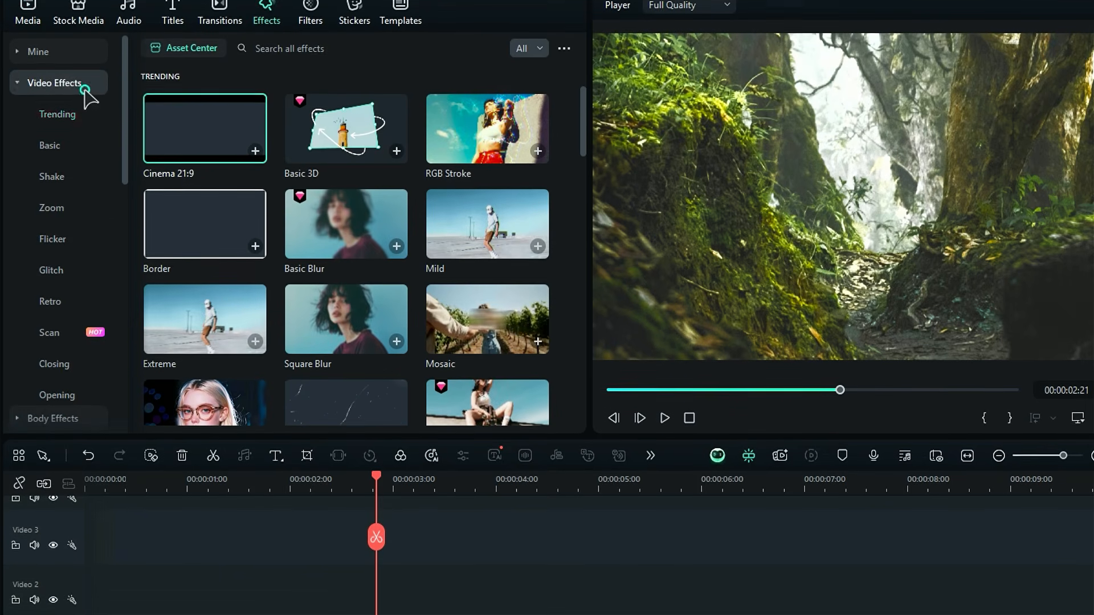
{"action": "left_click", "coordinate": [84, 85]}
{"action": "left_click", "coordinate": [54, 178]}
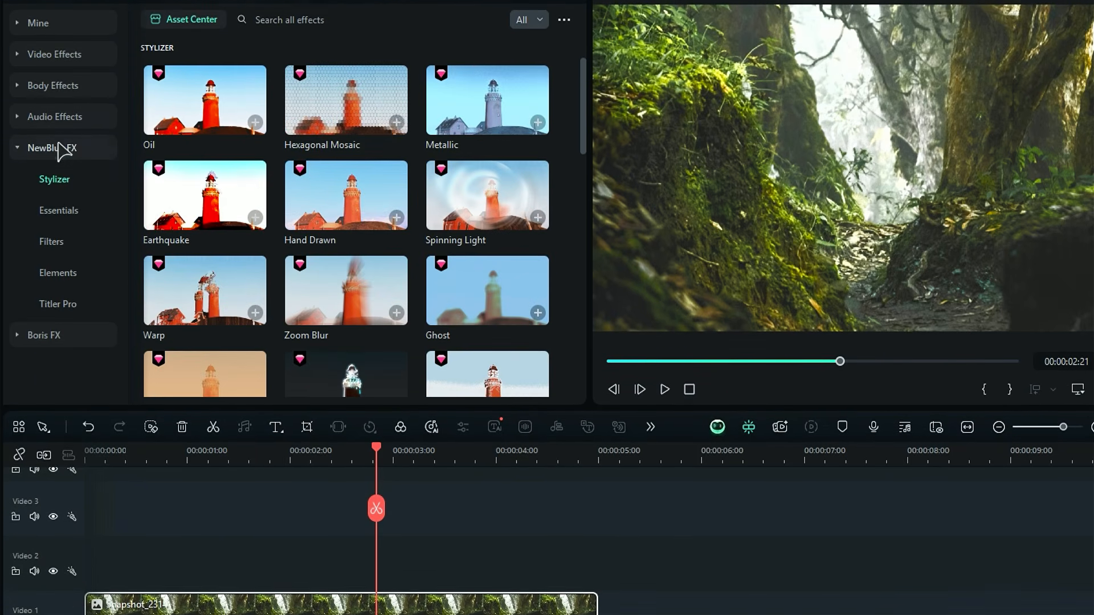
{"action": "left_click", "coordinate": [55, 240]}
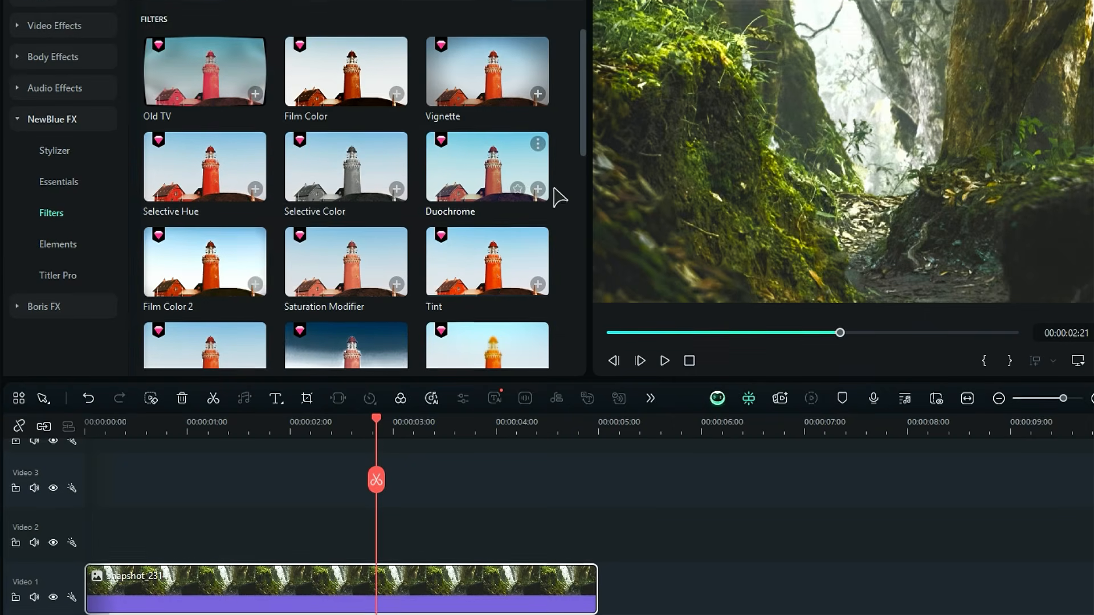
{"action": "scroll", "coordinate": [560, 194], "scroll_direction": "down", "scroll_amount": 3}
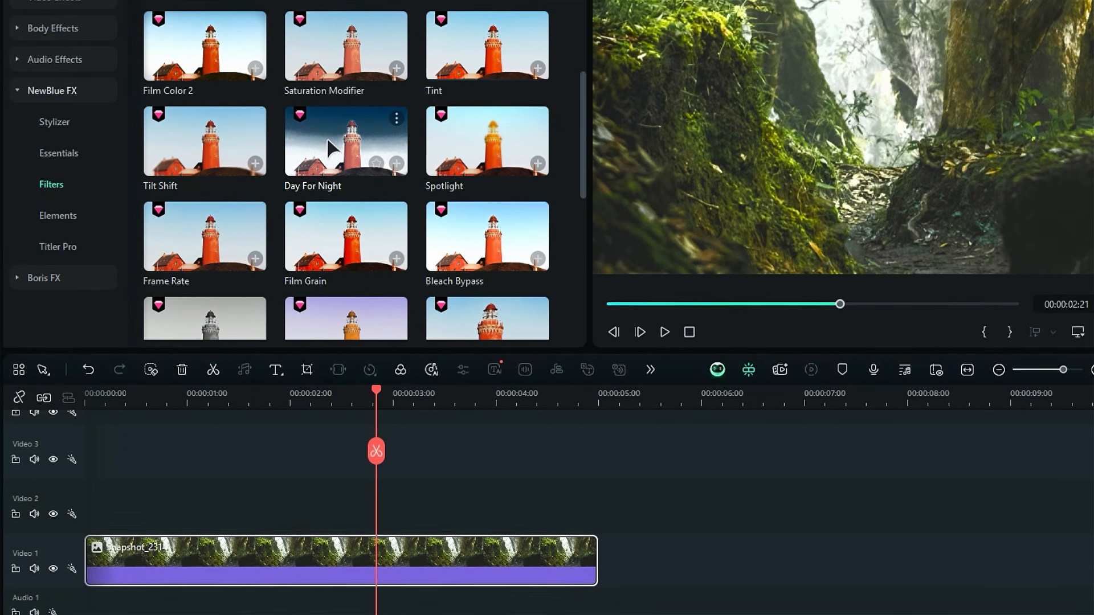
{"action": "left_click_drag", "start_coordinate": [333, 150], "coordinate": [279, 555]}
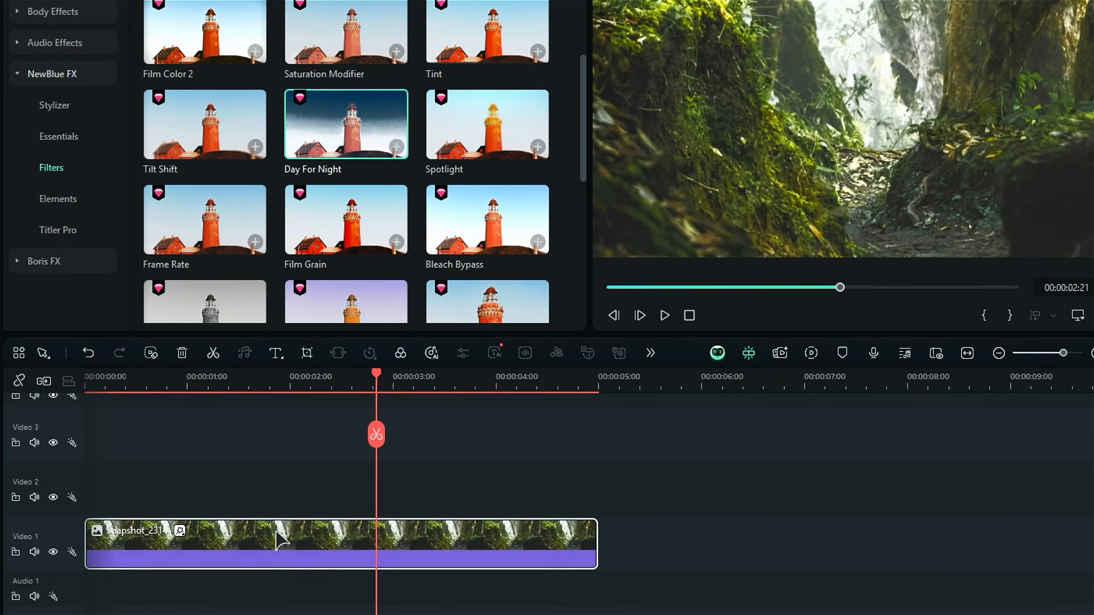
{"action": "left_click", "coordinate": [181, 533]}
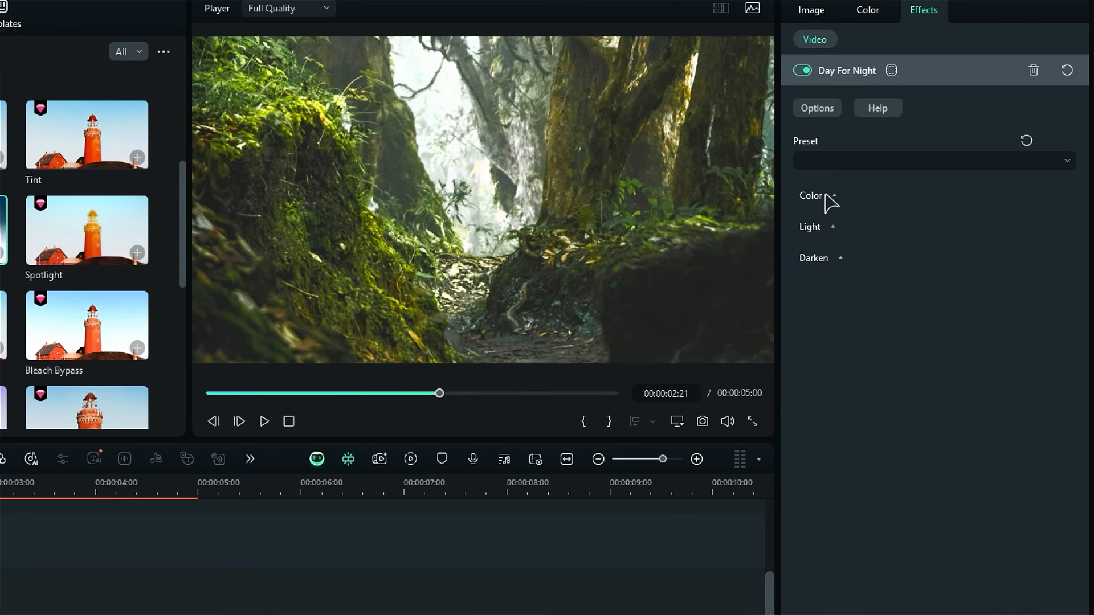
Change the Day For Night tint colour to a dark blue.
{"action": "left_click", "coordinate": [832, 196]}
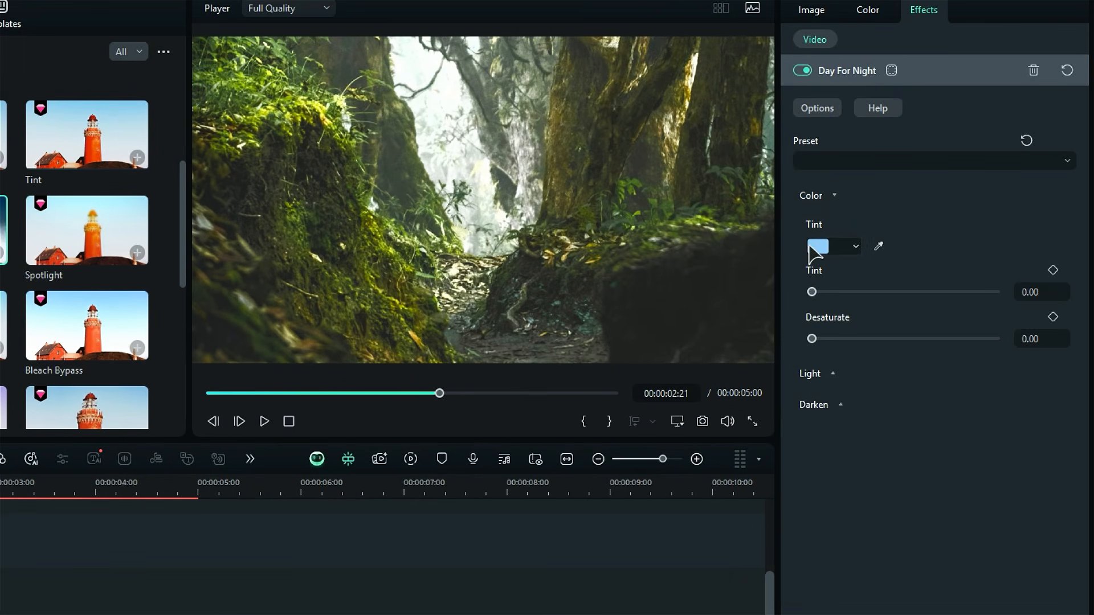
{"action": "left_click", "coordinate": [811, 246]}
{"action": "left_click", "coordinate": [852, 384]}
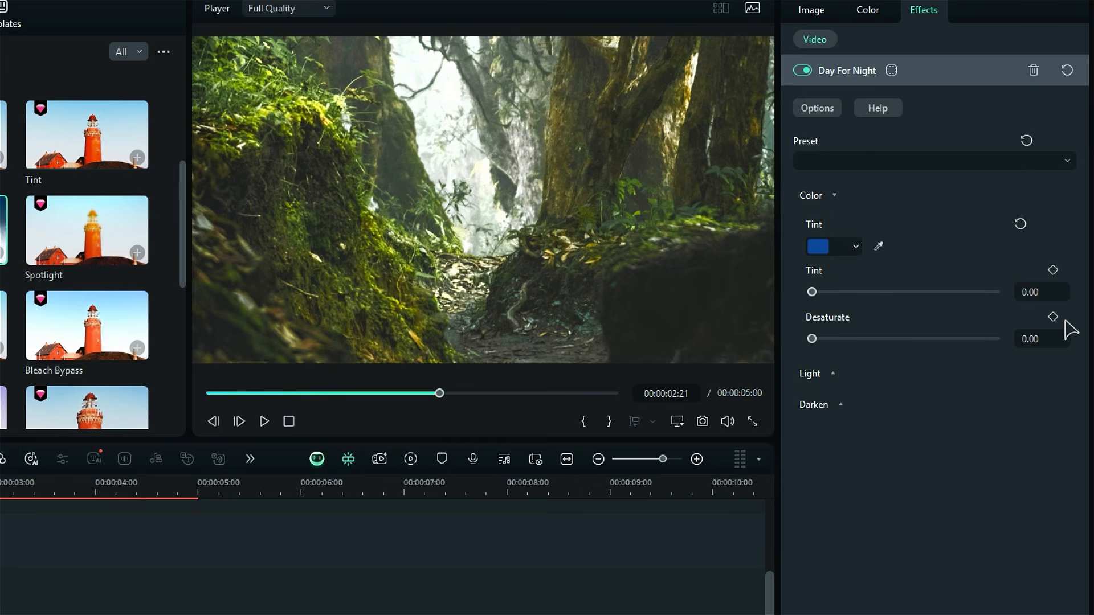
Set the Day For Night colour values to Tint 14 and Desaturate 60.
{"action": "left_click", "coordinate": [1036, 291]}
{"action": "type", "text": "14"}
{"action": "key", "text": "Return"}
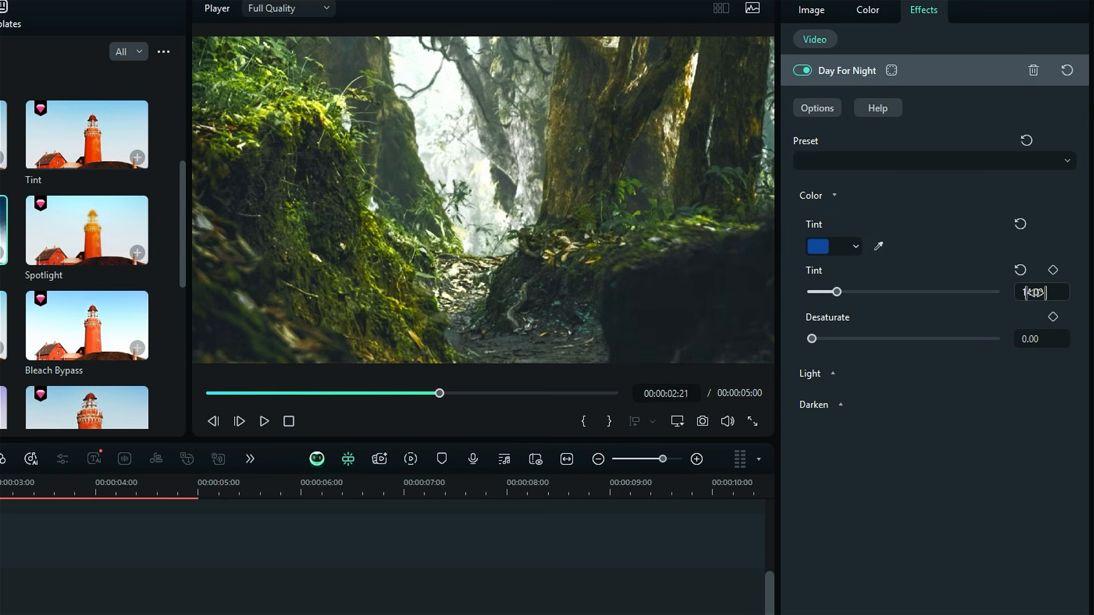
{"action": "left_click", "coordinate": [1032, 339]}
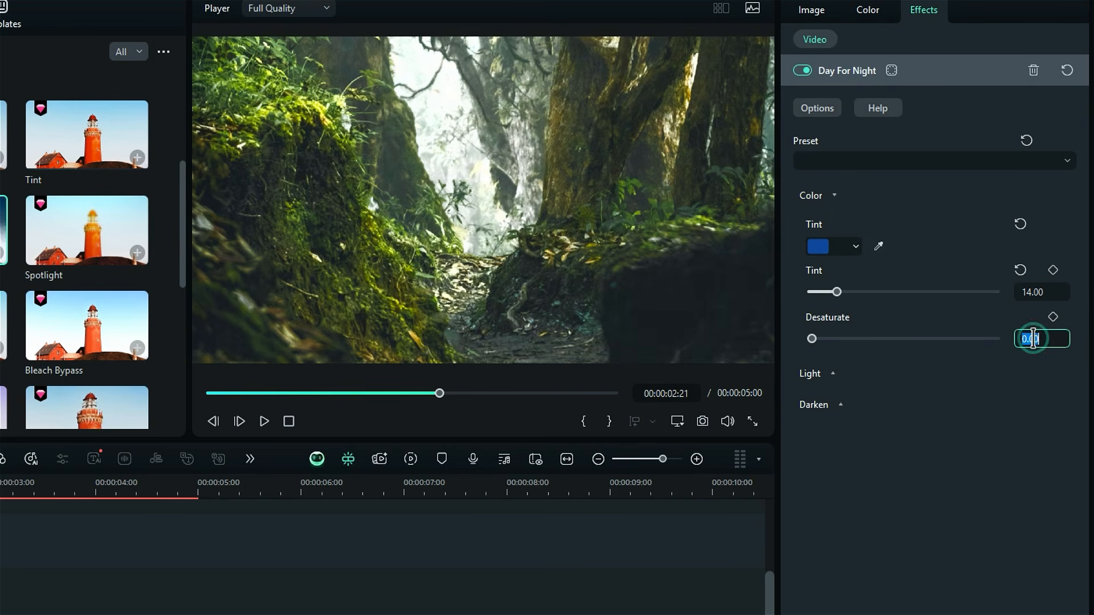
{"action": "type", "text": "60"}
{"action": "key", "text": "Return"}
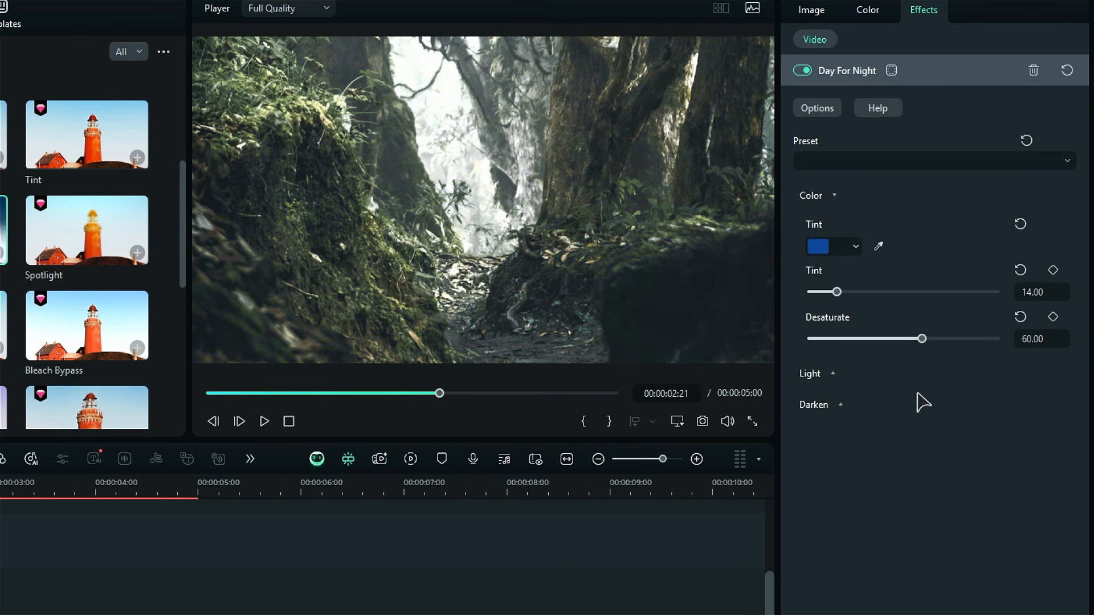
Set the Day For Night light values to Contrast -3 and Brightness -0.5.
{"action": "left_click", "coordinate": [833, 375]}
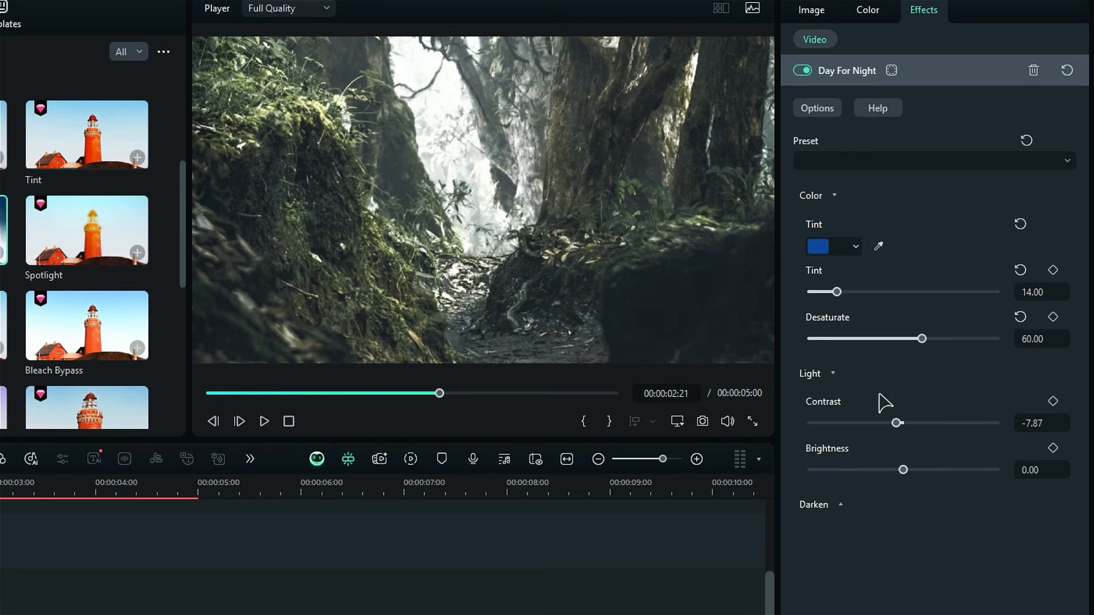
{"action": "left_click", "coordinate": [1043, 423]}
{"action": "type", "text": "-3"}
{"action": "key", "text": "Return"}
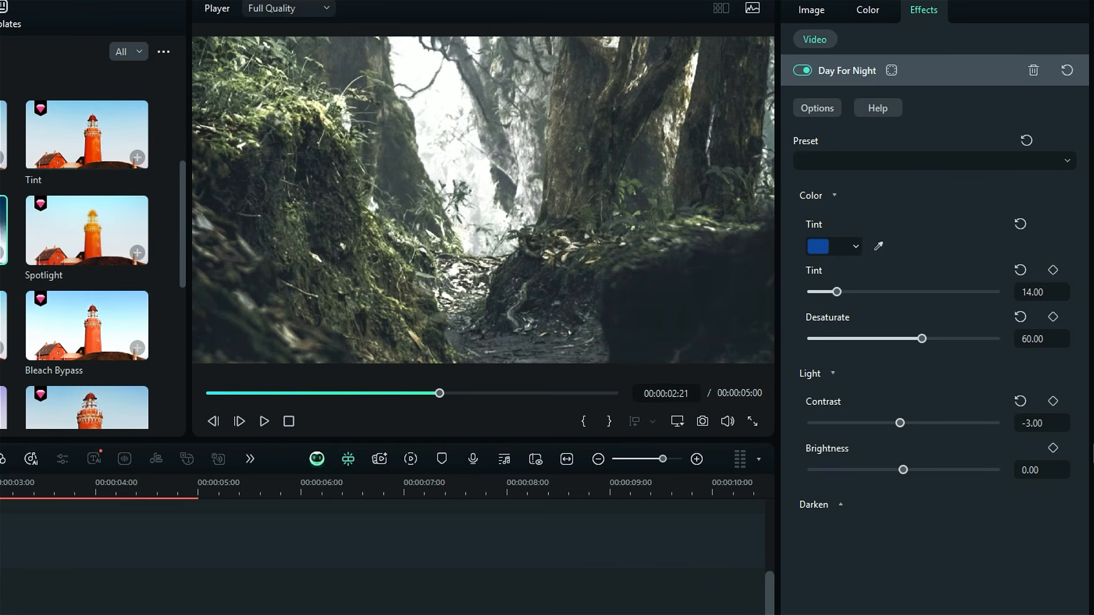
{"action": "left_click", "coordinate": [1048, 470]}
{"action": "key", "text": "Return"}
Set the Day For Night darken values to Darkness 3, Sensitivity 39 and Soften 31.
{"action": "left_click", "coordinate": [833, 506]}
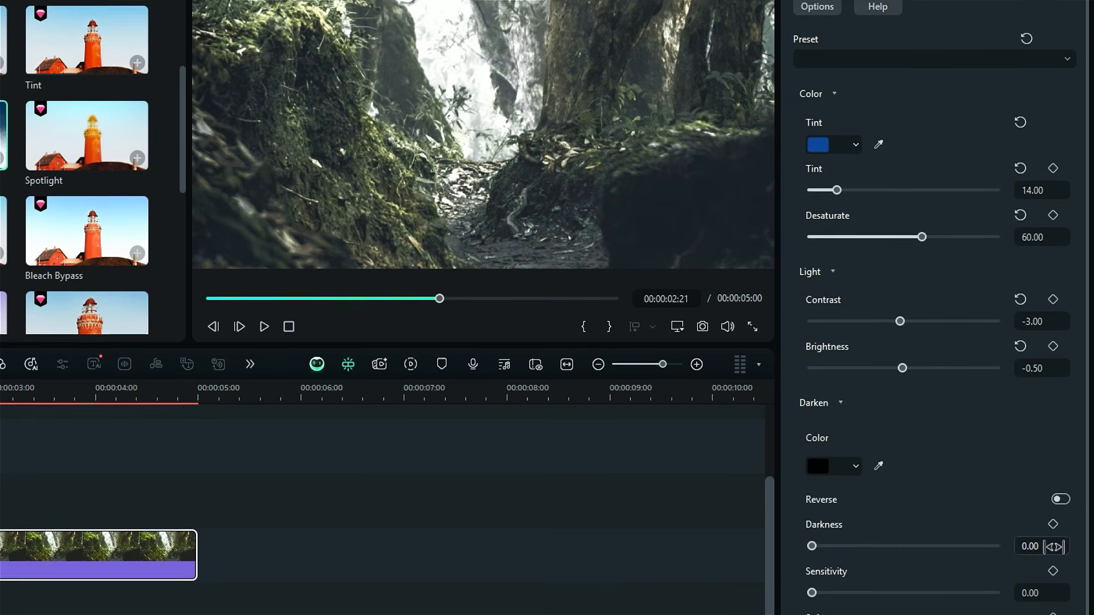
{"action": "left_click", "coordinate": [1052, 546]}
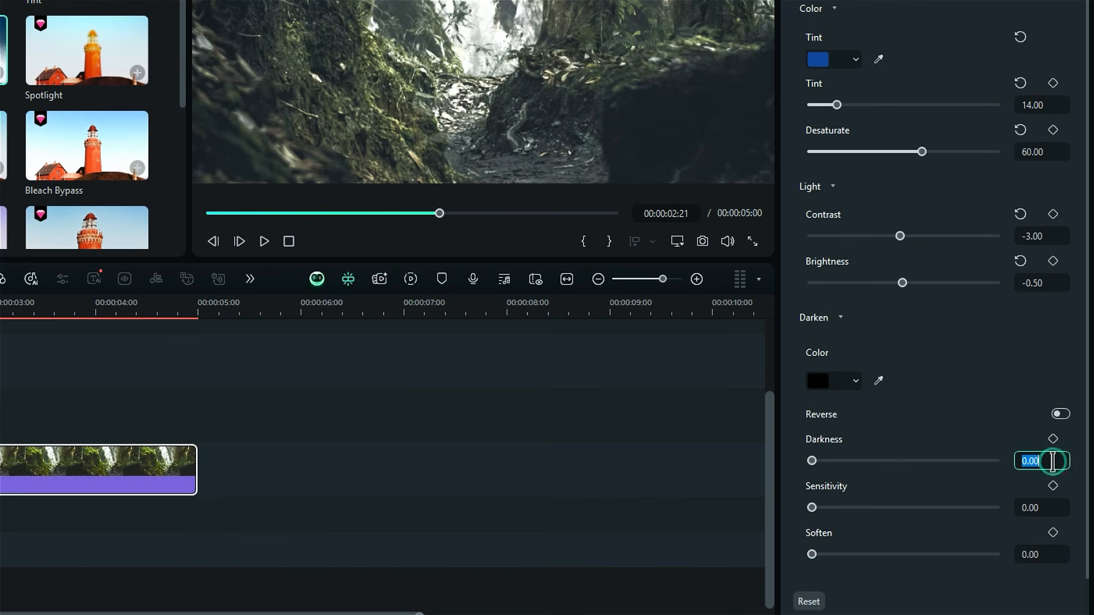
{"action": "key", "text": "Return"}
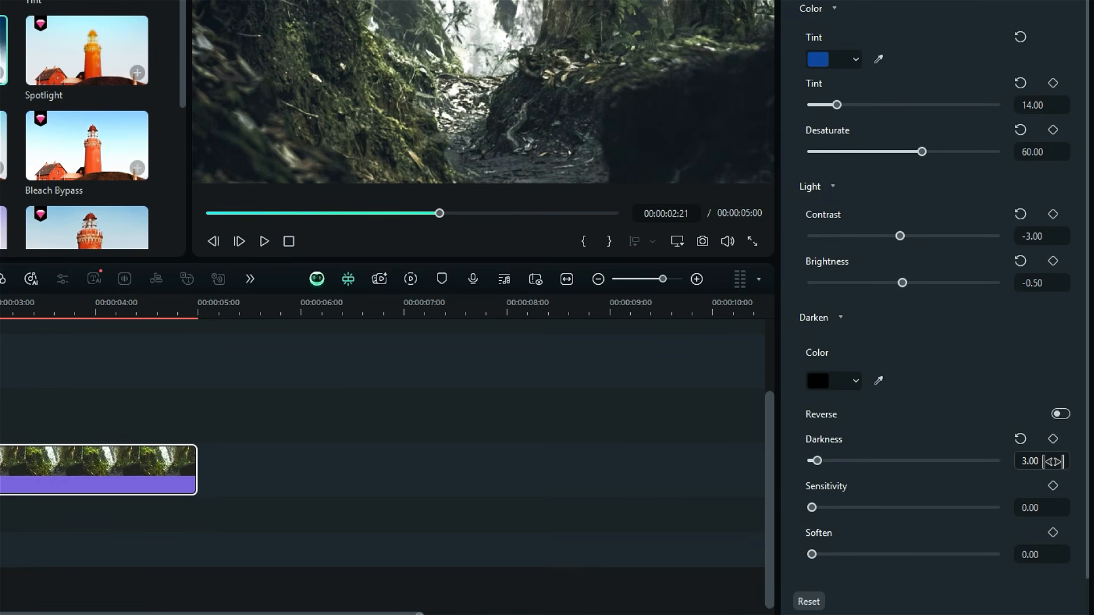
{"action": "left_click", "coordinate": [1038, 507]}
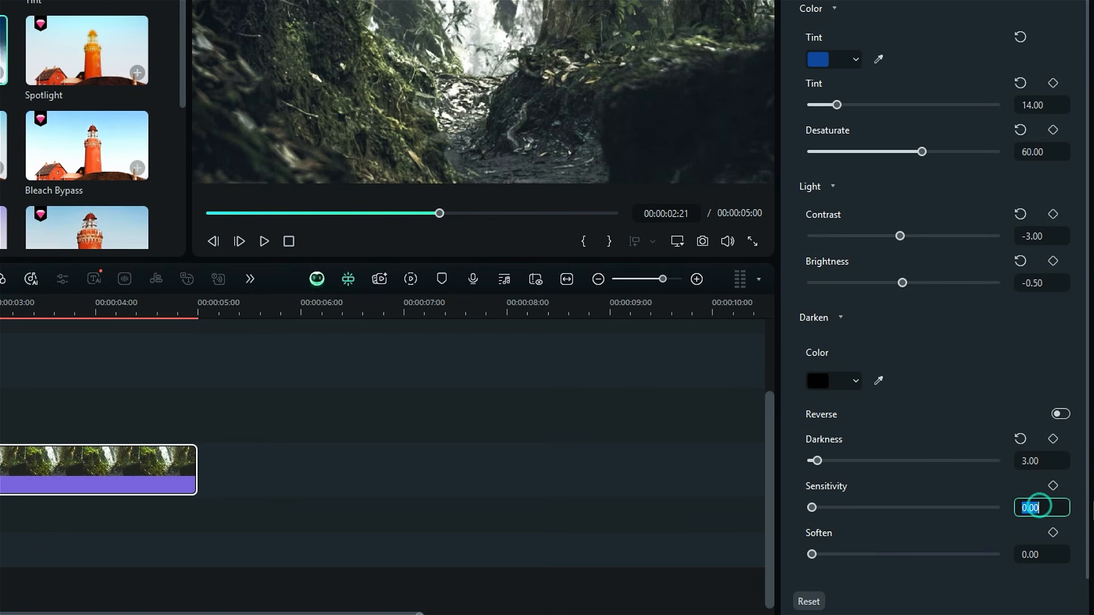
{"action": "type", "text": "39"}
{"action": "key", "text": "Return"}
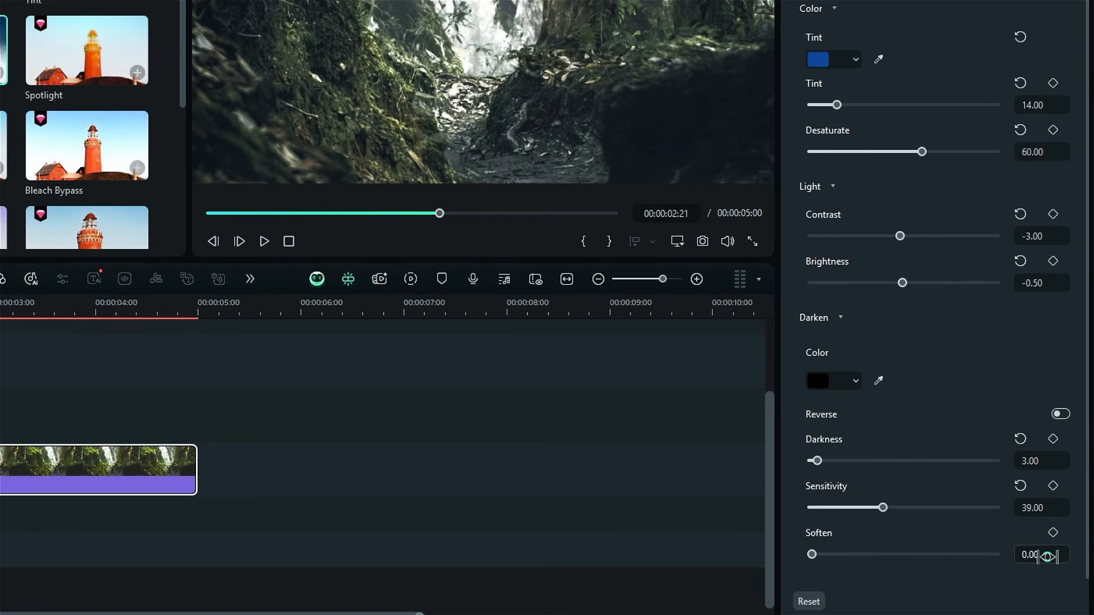
{"action": "left_click", "coordinate": [1048, 554]}
{"action": "type", "text": "31"}
{"action": "key", "text": "Return"}
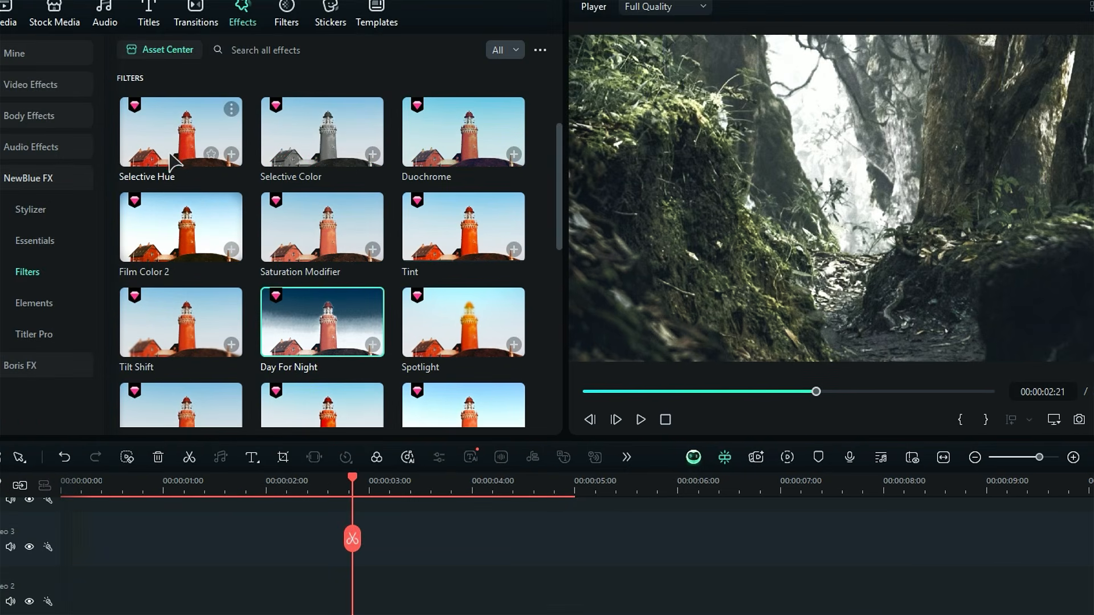
Apply the Selective Hue filter to the Snapshot_2314 clip and sample its source colour from the bright mist between the trees.
{"action": "left_click_drag", "start_coordinate": [167, 145], "coordinate": [166, 614]}
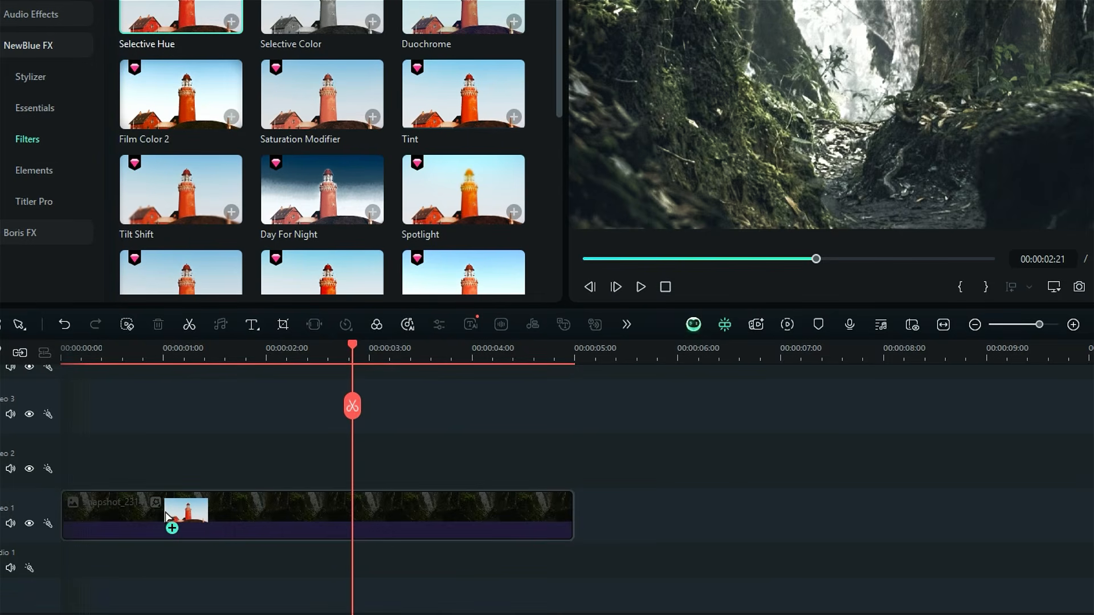
{"action": "left_click_drag", "start_coordinate": [166, 516], "coordinate": [166, 518]}
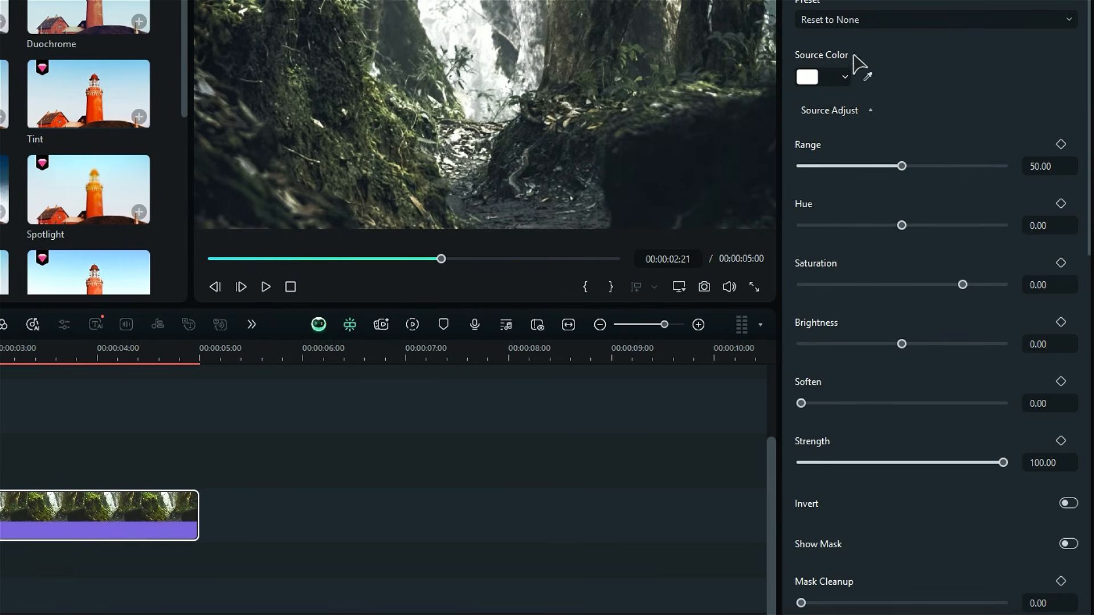
{"action": "left_click", "coordinate": [867, 75]}
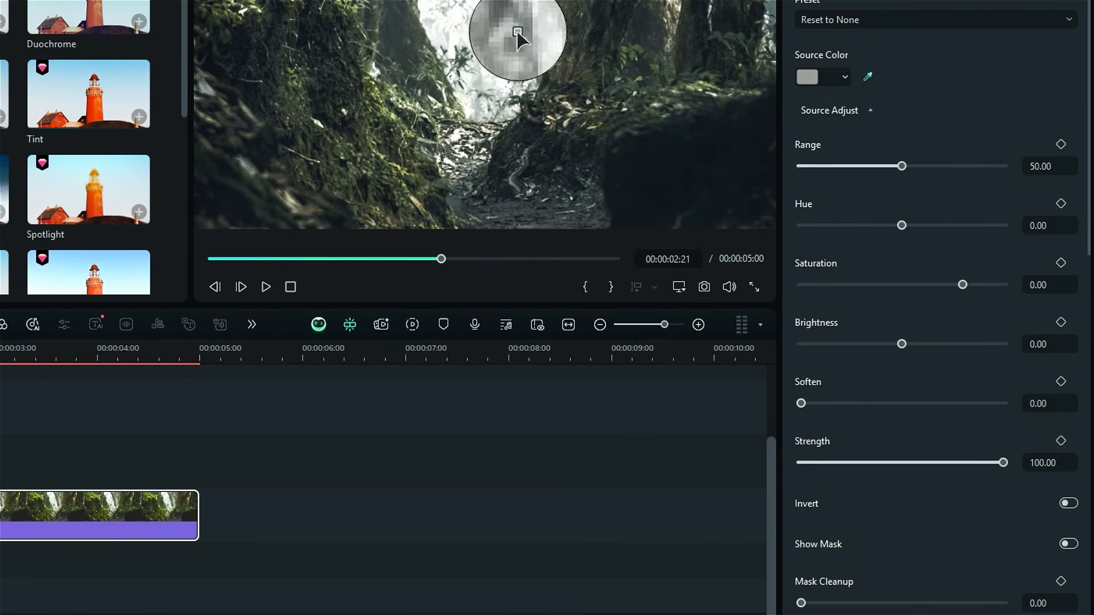
{"action": "left_click", "coordinate": [495, 34]}
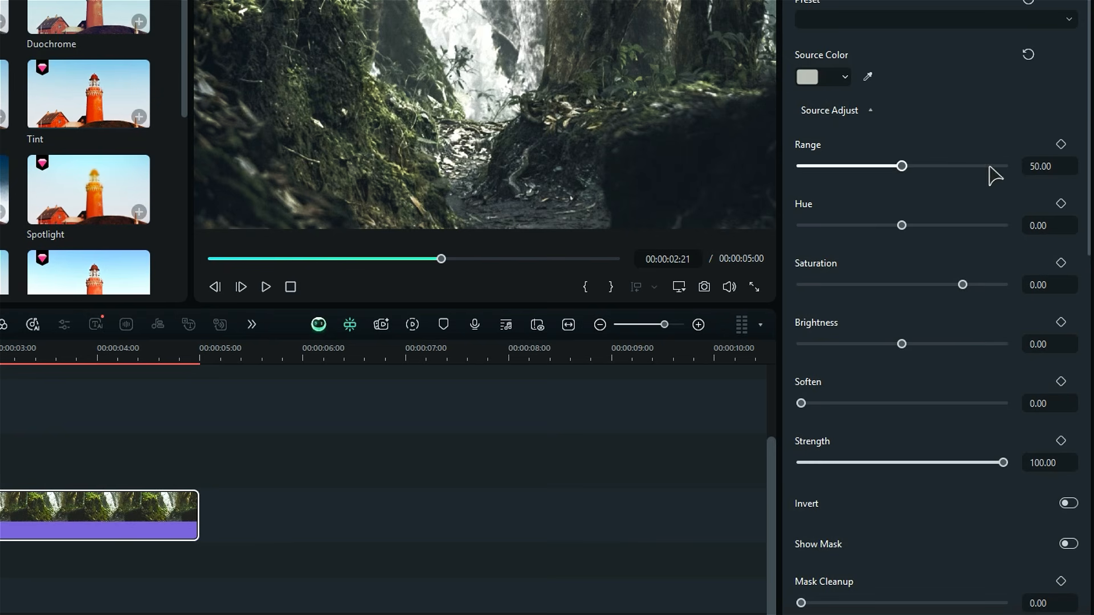
Set the Selective Hue Range to 51, Hue to -9 and Saturation to 25.
{"action": "left_click", "coordinate": [1048, 165]}
{"action": "type", "text": "51."}
{"action": "left_click", "coordinate": [1048, 225]}
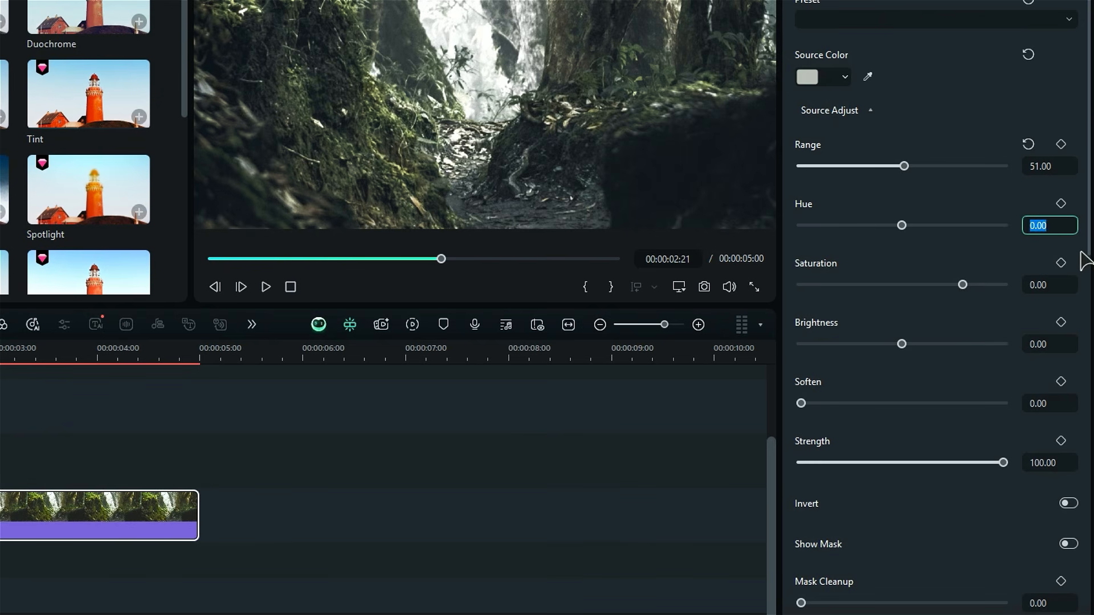
{"action": "type", "text": "-9"}
{"action": "key", "text": "Return"}
{"action": "left_click", "coordinate": [1048, 284]}
{"action": "type", "text": "25"}
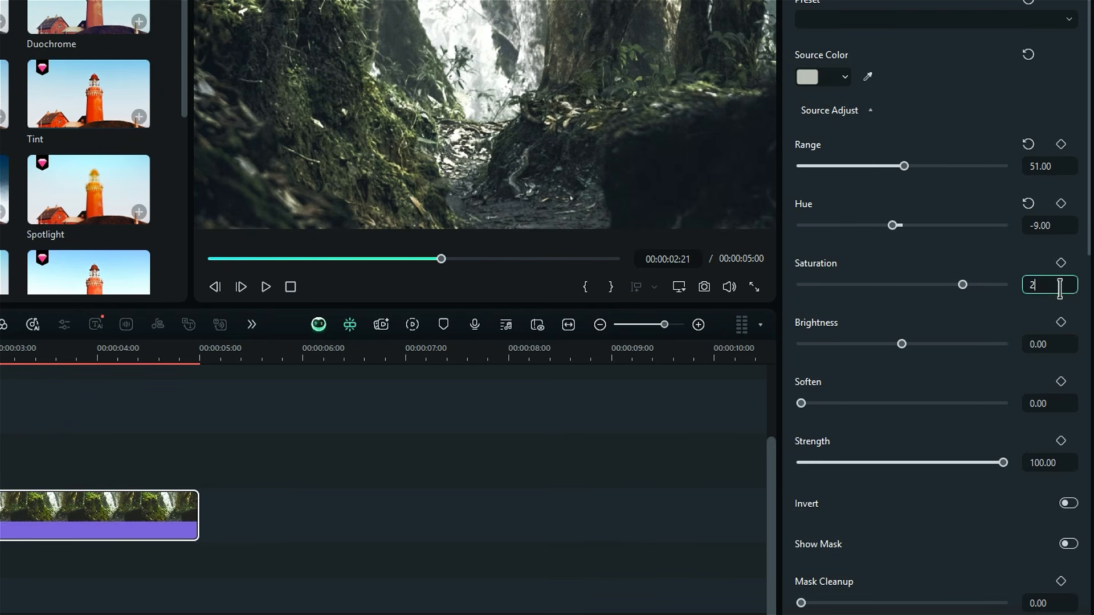
{"action": "key", "text": "Return"}
Set the Selective Hue Brightness to -14 and Soften to 28.
{"action": "left_click", "coordinate": [1048, 344]}
{"action": "type", "text": "-14"}
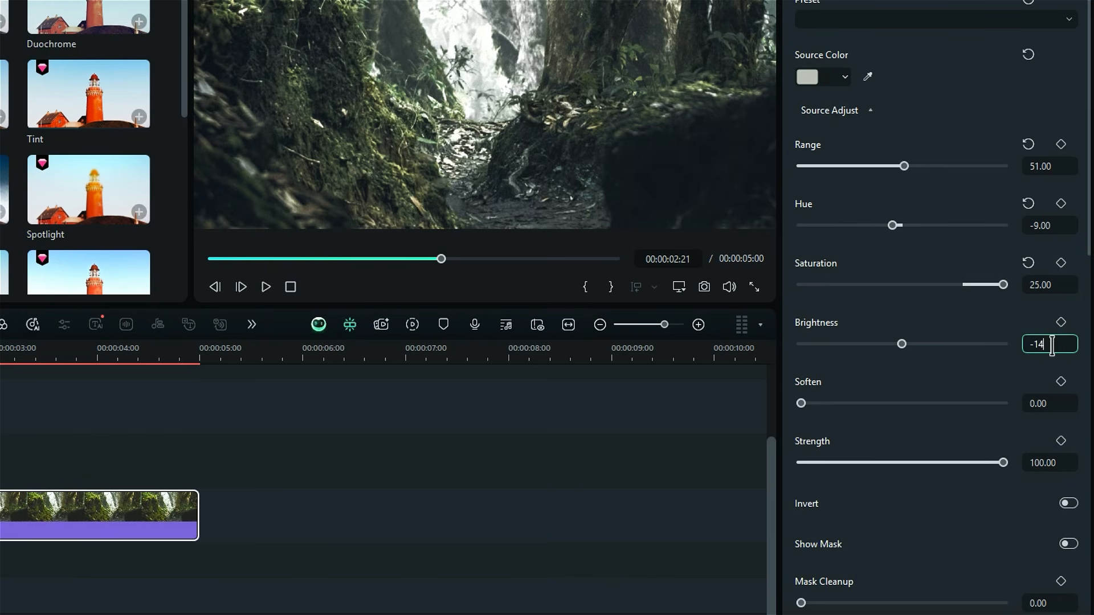
{"action": "key", "text": "Return"}
{"action": "left_click", "coordinate": [1032, 402]}
{"action": "type", "text": "28"}
{"action": "key", "text": "Return"}
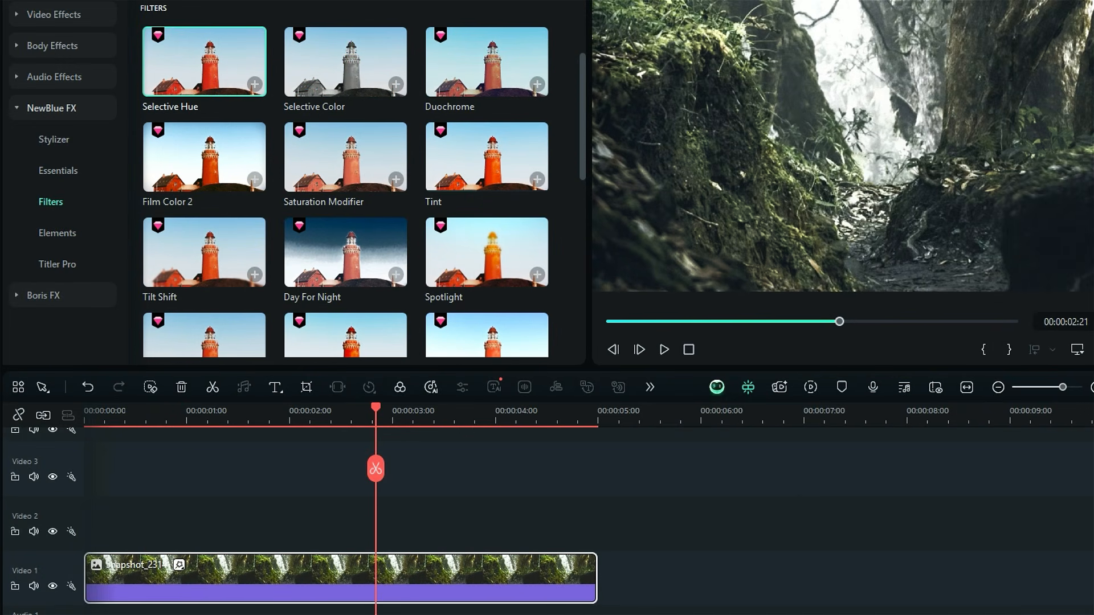
Apply the Saturation Modifier filter to the Snapshot_2314 clip with Saturation Above 24 and Threshold 42.
{"action": "left_click_drag", "start_coordinate": [365, 165], "coordinate": [273, 561]}
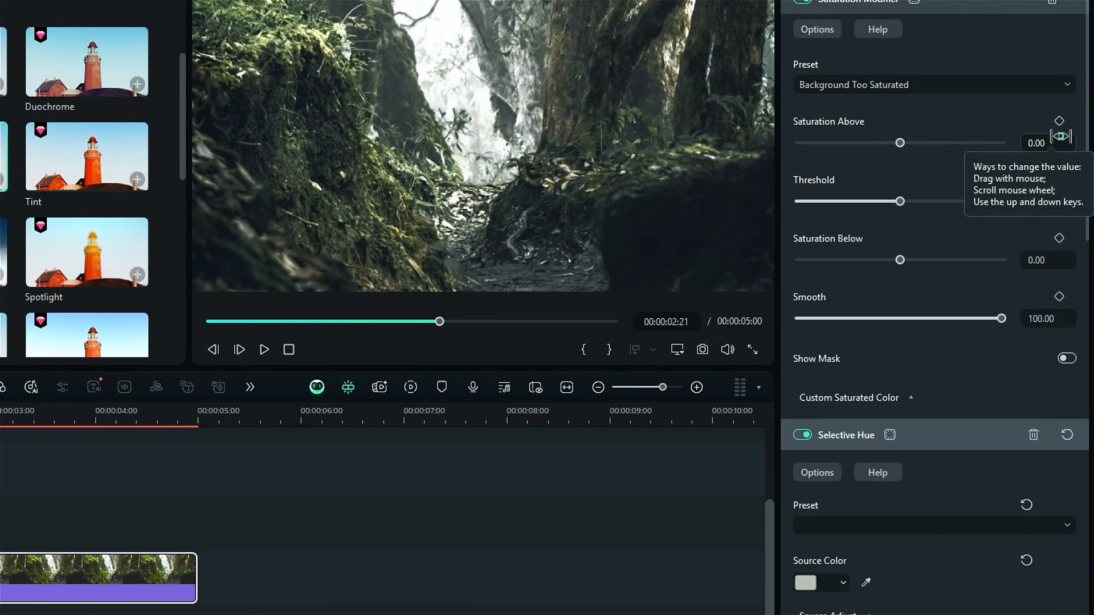
{"action": "left_click", "coordinate": [1060, 138]}
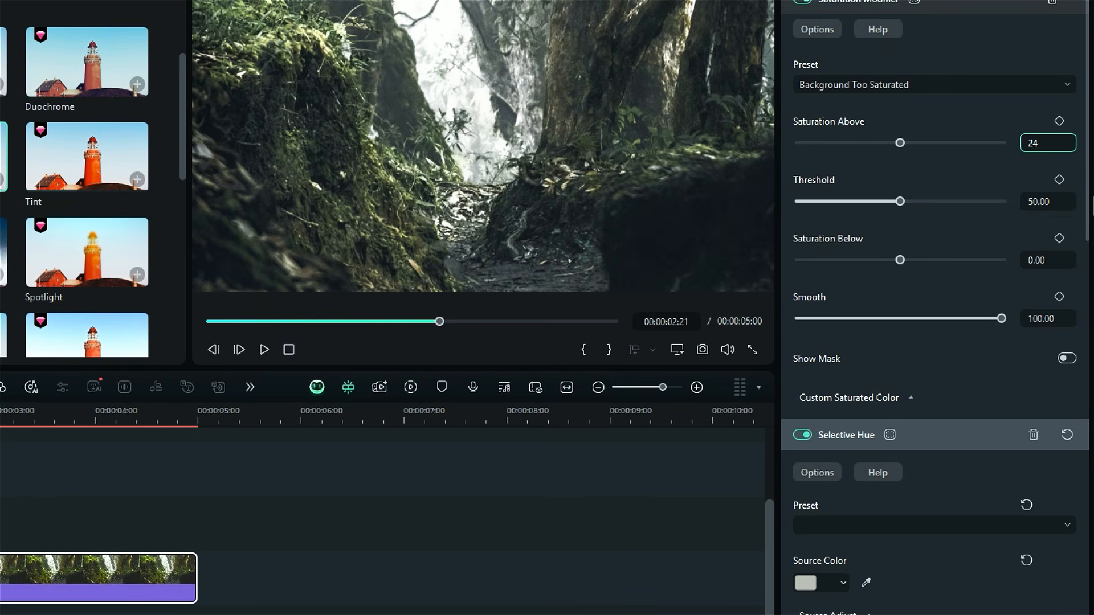
{"action": "left_click", "coordinate": [1054, 201]}
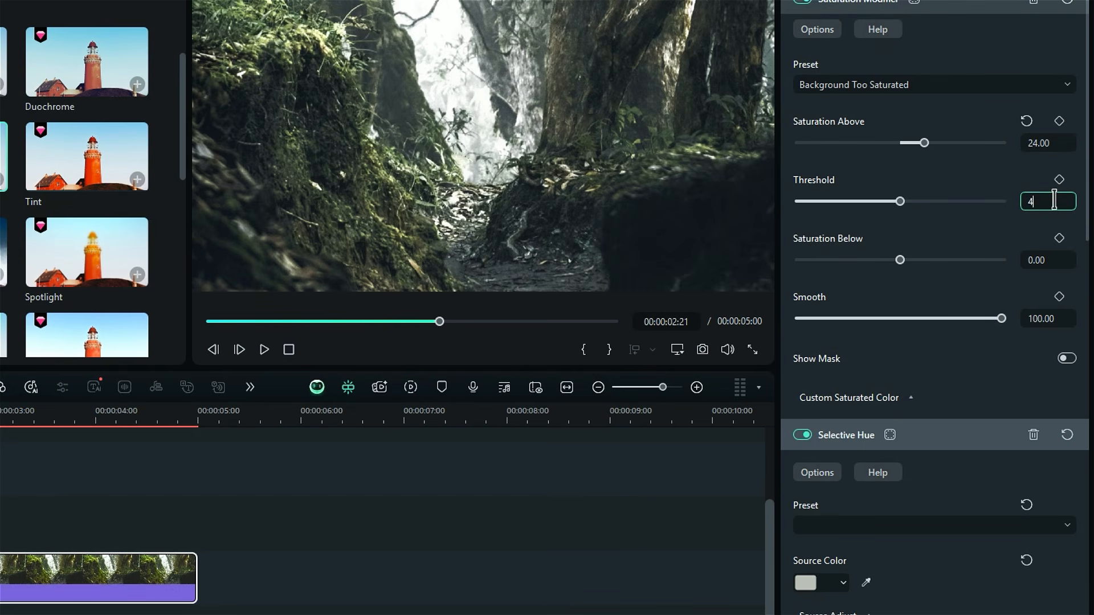
{"action": "key", "text": "Return"}
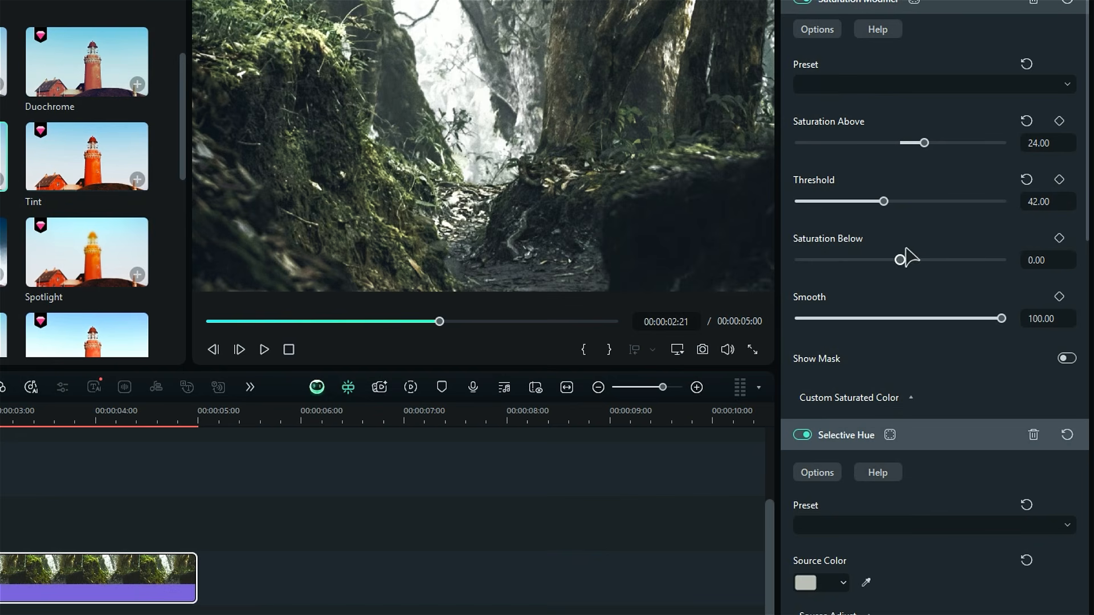
Set the Saturation Modifier's Saturation Below to 100 and edit its Smooth value.
{"action": "left_click_drag", "start_coordinate": [900, 260], "coordinate": [1050, 261]}
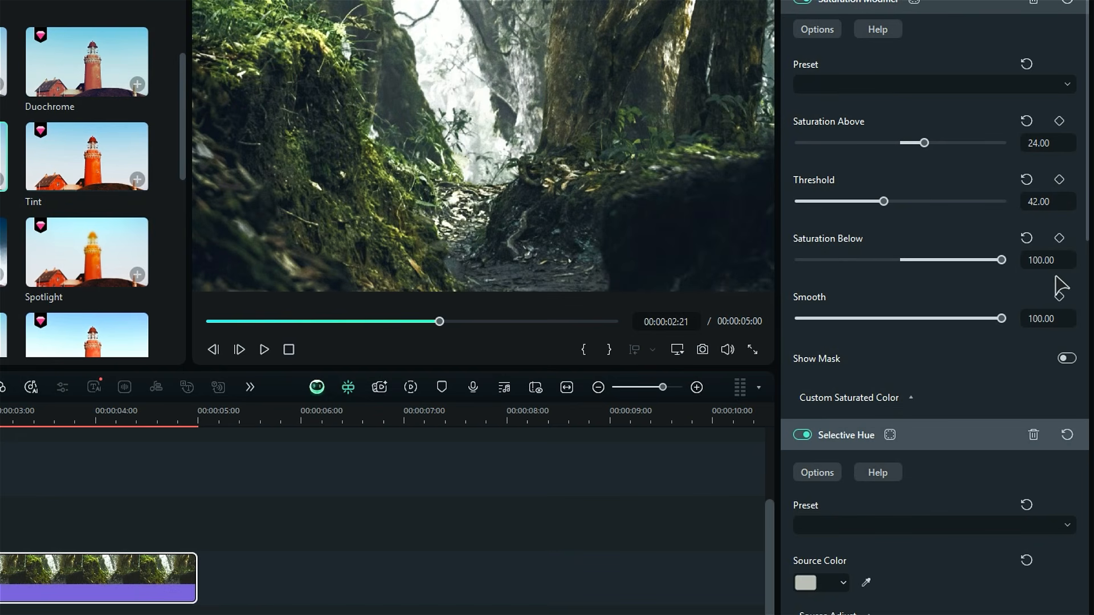
{"action": "left_click", "coordinate": [1042, 319]}
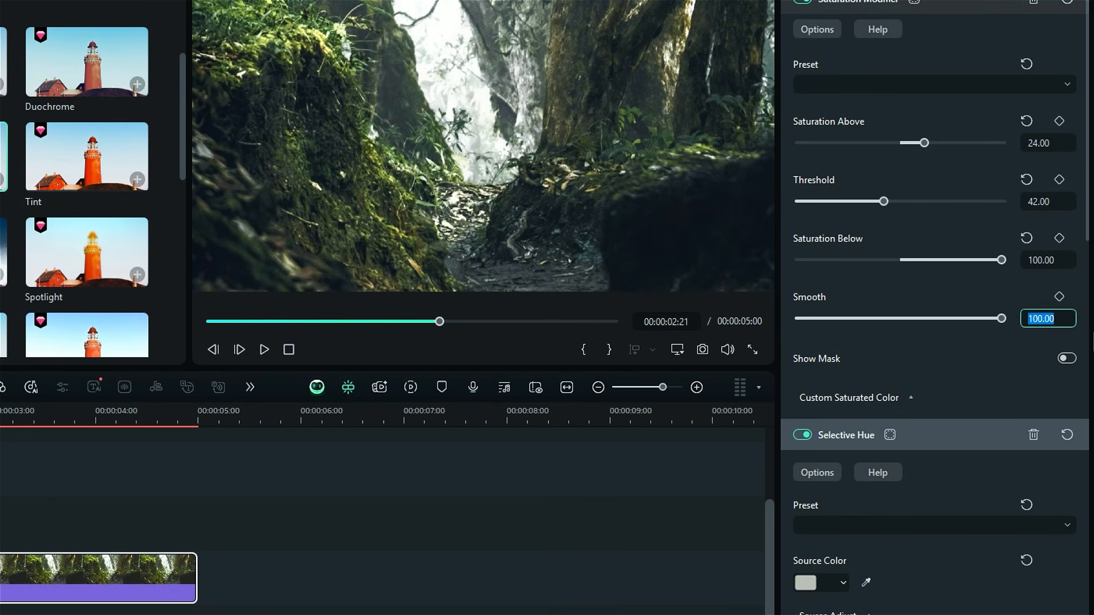
{"action": "key", "text": "Return"}
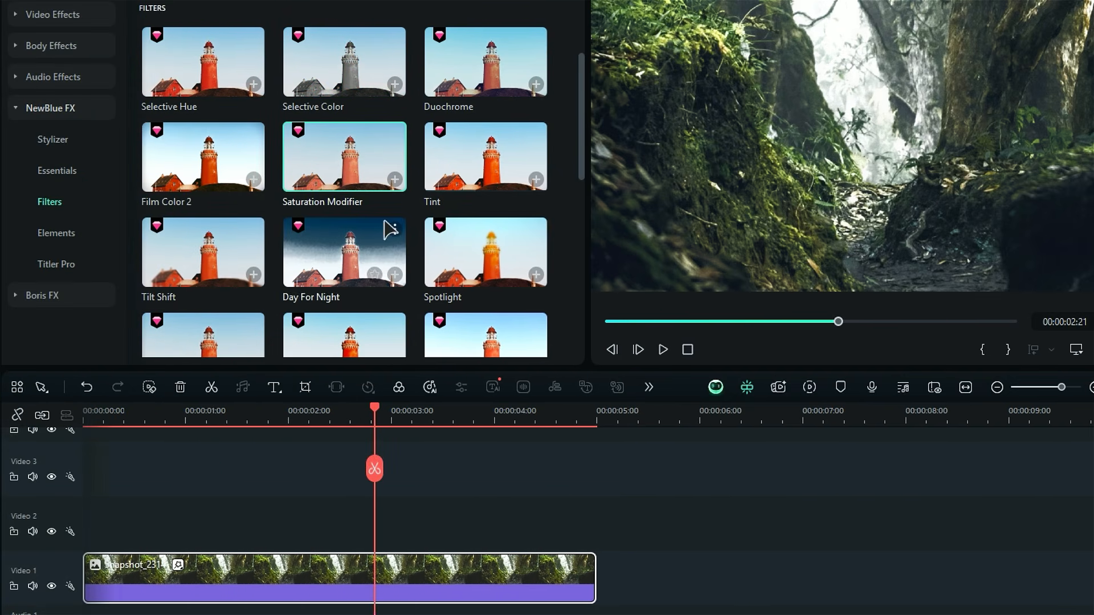
Apply the Tint filter to the Snapshot_2314 clip using the Reset to None preset and set its Tint amount to 4.
{"action": "left_click_drag", "start_coordinate": [444, 165], "coordinate": [316, 579]}
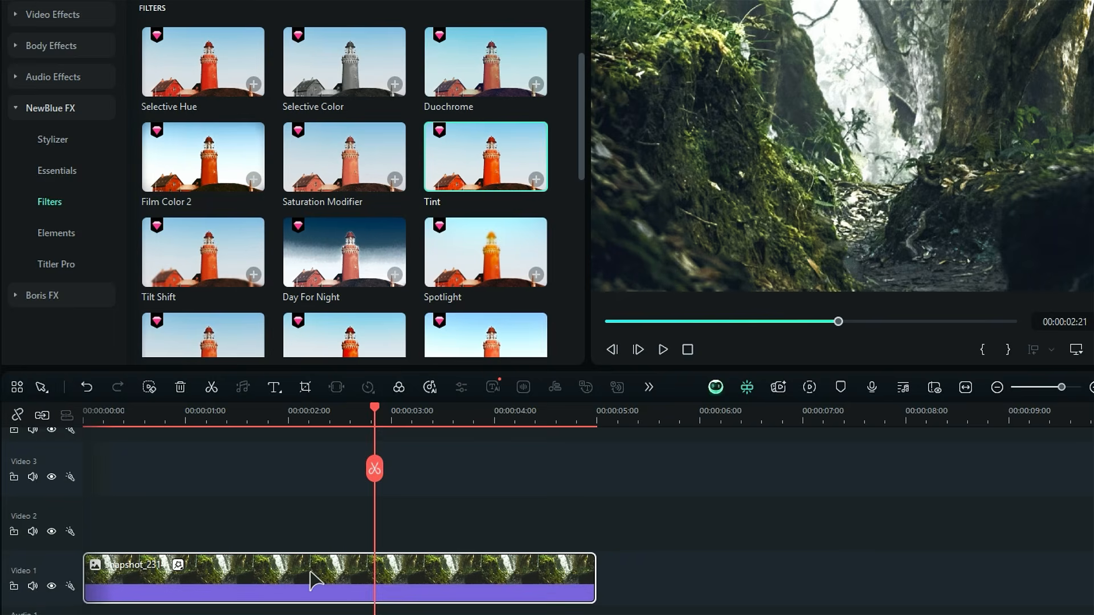
{"action": "left_click", "coordinate": [1026, 140]}
{"action": "left_click", "coordinate": [1052, 274]}
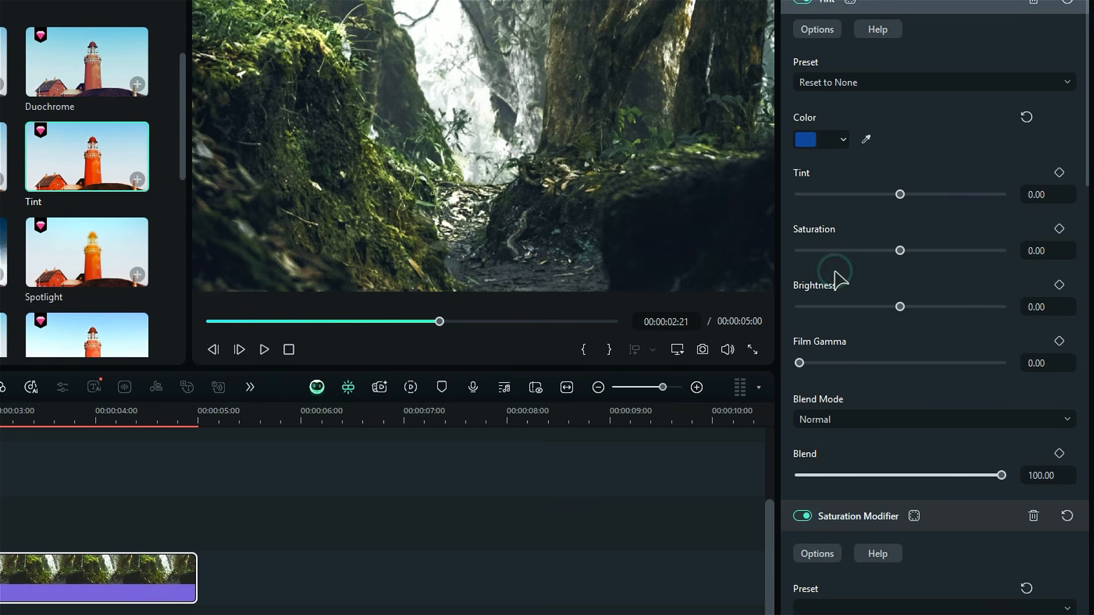
{"action": "left_click", "coordinate": [1040, 193]}
{"action": "type", "text": "4"}
{"action": "key", "text": "Return"}
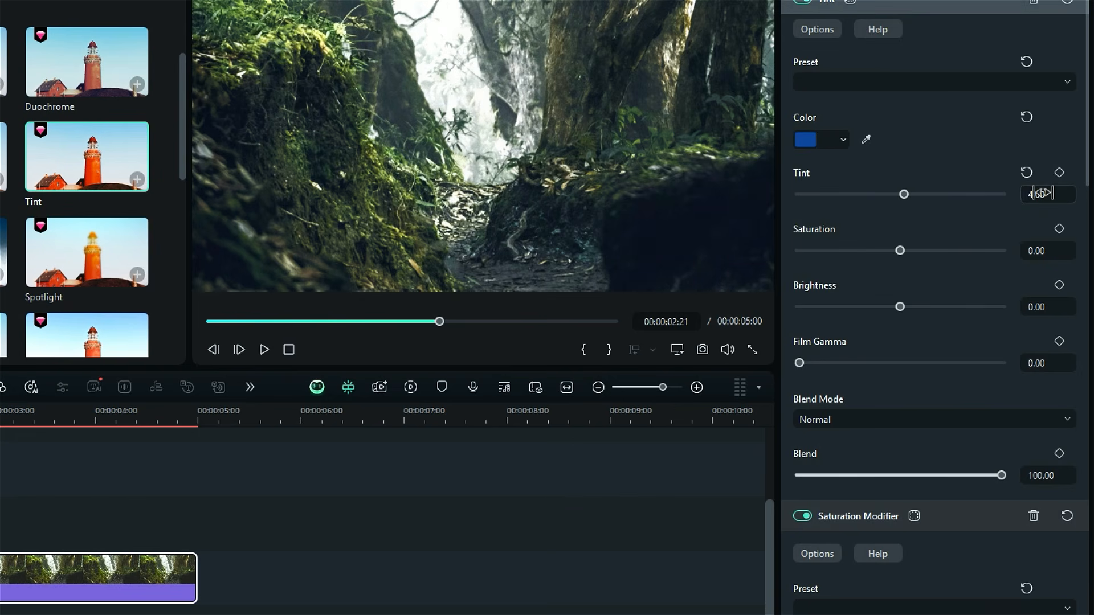
Set the Tint filter's Saturation to -46 and Brightness to 17.
{"action": "left_click", "coordinate": [1046, 250]}
{"action": "type", "text": "-46"}
{"action": "key", "text": "Return"}
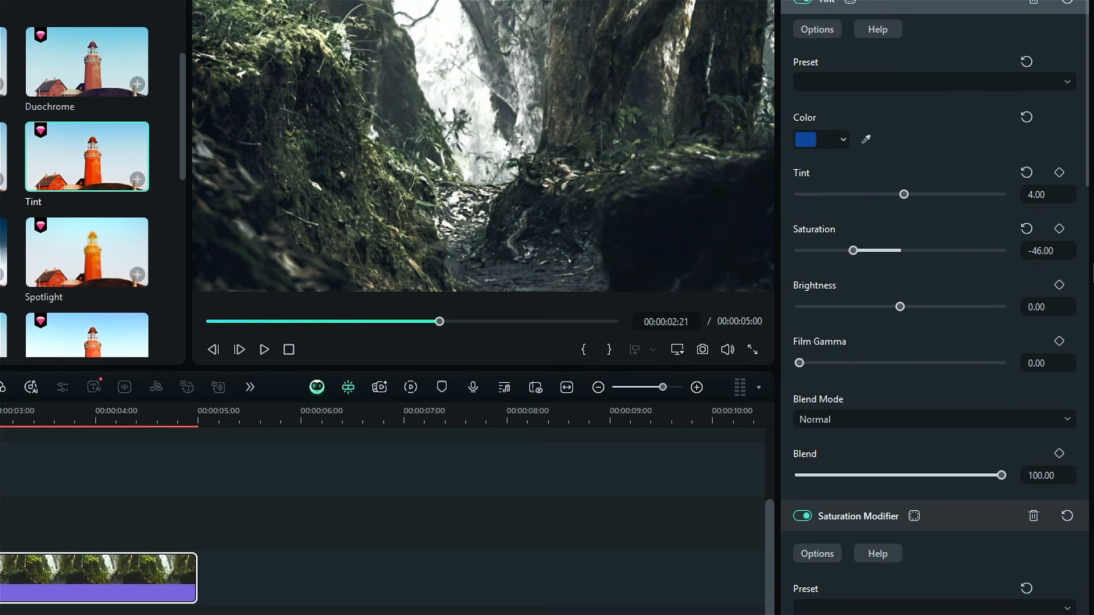
{"action": "left_click", "coordinate": [1048, 307]}
{"action": "type", "text": "17"}
{"action": "key", "text": "Return"}
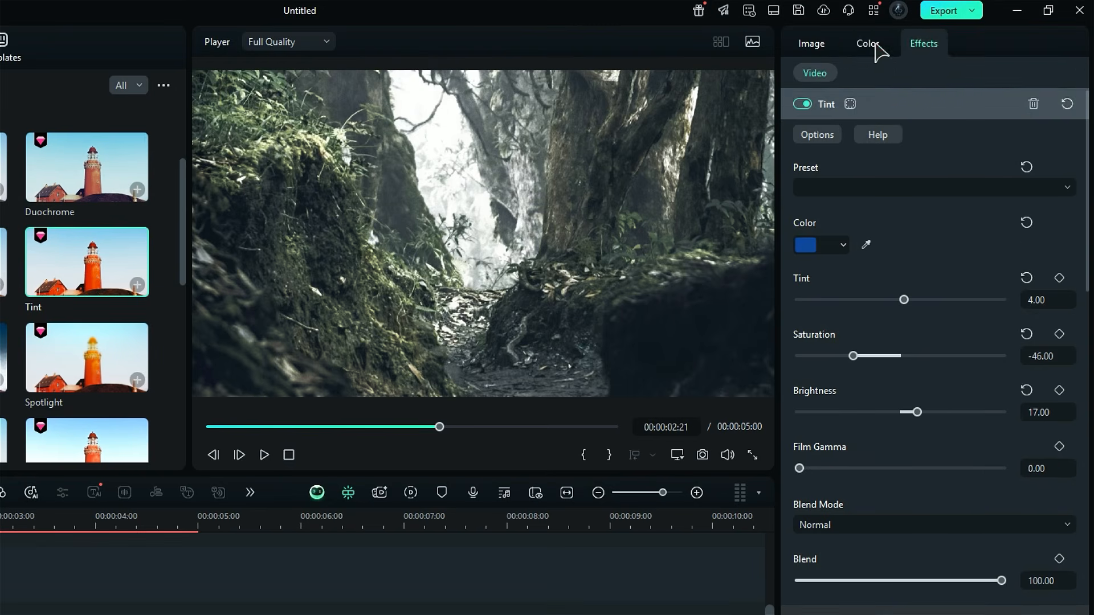
In the clip's basic colour light adjustments, set Exposure to -40 and Brightness to -20.
{"action": "left_click", "coordinate": [875, 45]}
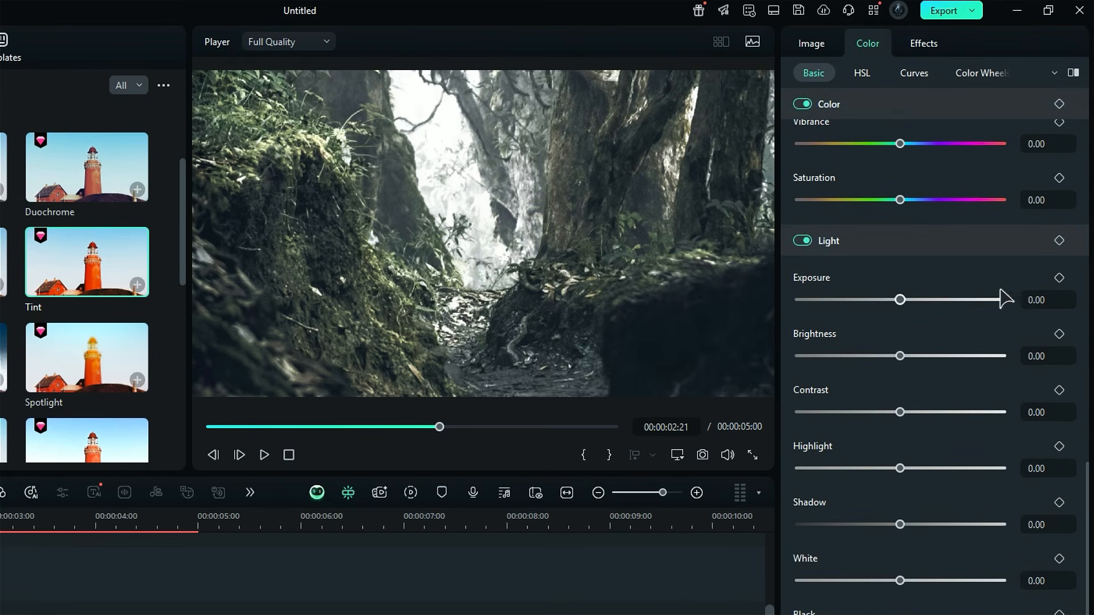
{"action": "left_click", "coordinate": [1038, 299]}
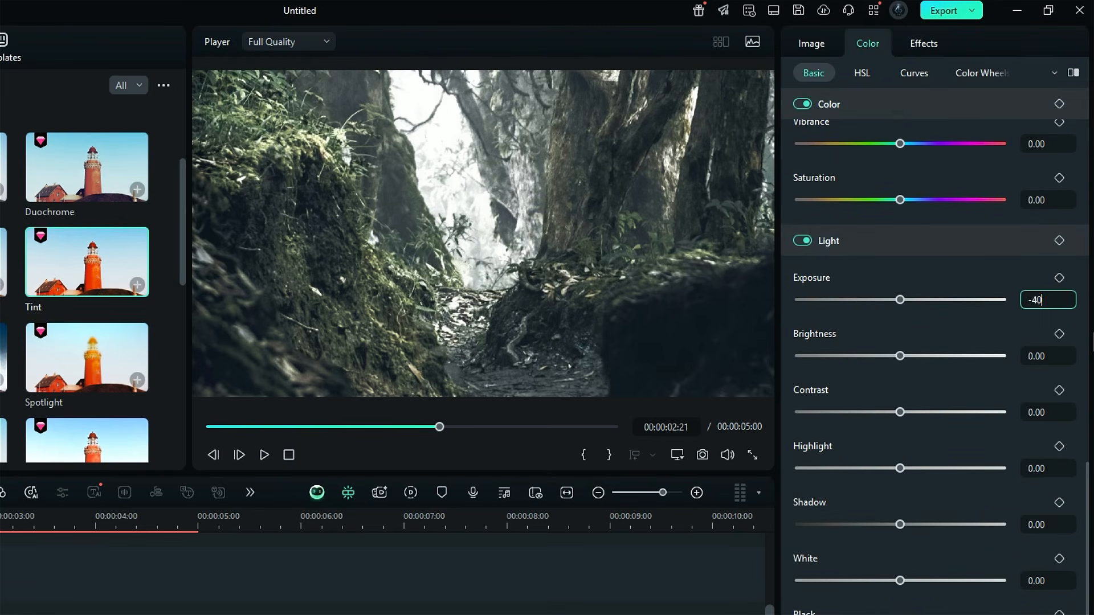
{"action": "key", "text": "Return"}
{"action": "left_click", "coordinate": [1042, 357]}
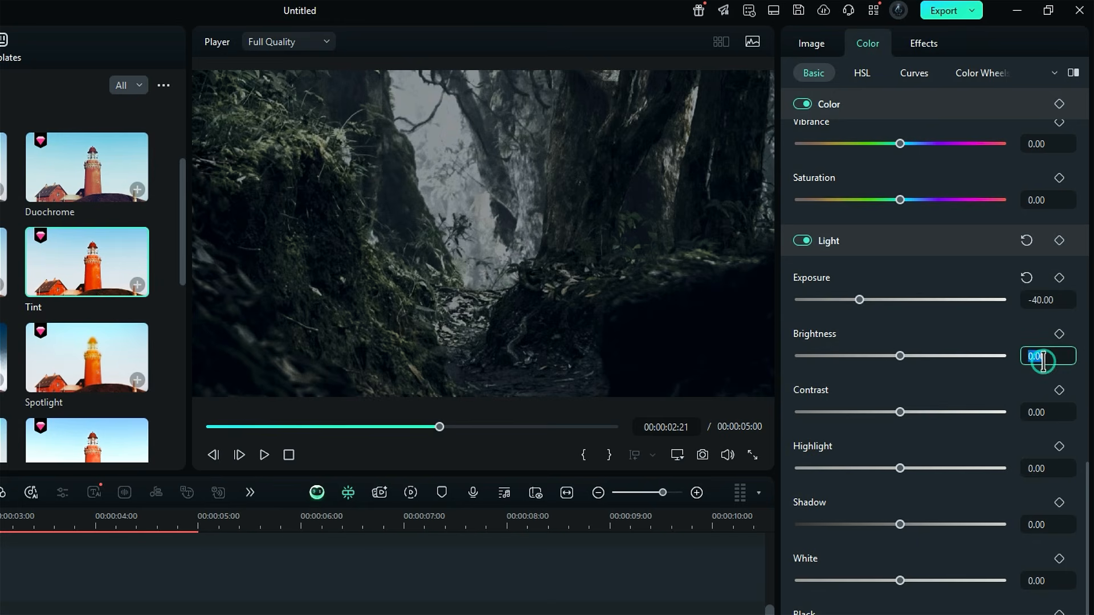
{"action": "key", "text": "Return"}
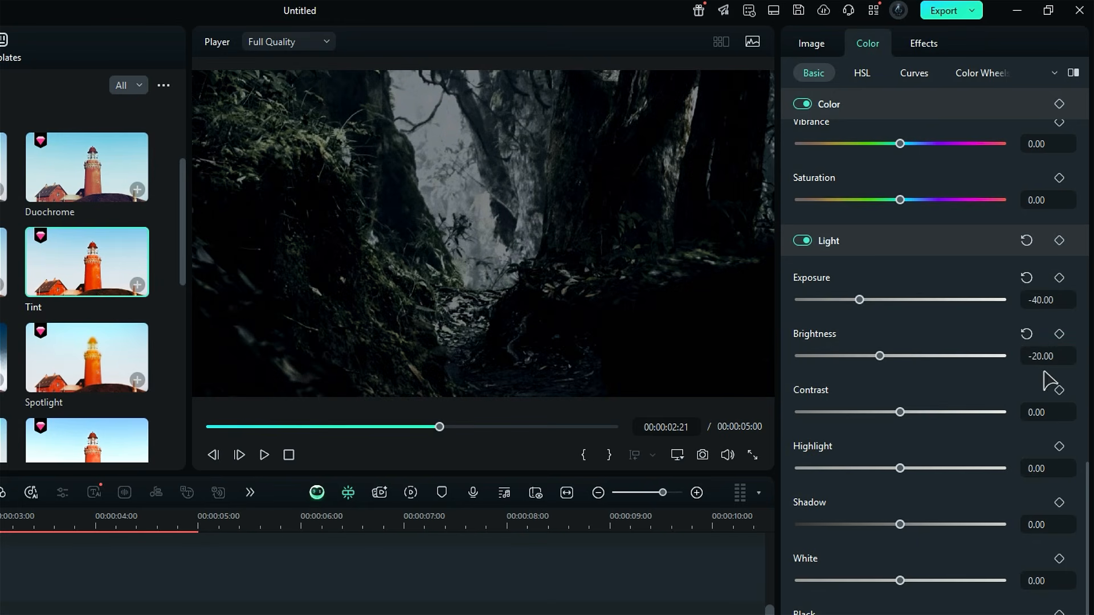
Set the clip's light Contrast to 16, Shadow to -41 and White to 95.
{"action": "left_click", "coordinate": [1049, 411]}
{"action": "type", "text": "16"}
{"action": "key", "text": "Return"}
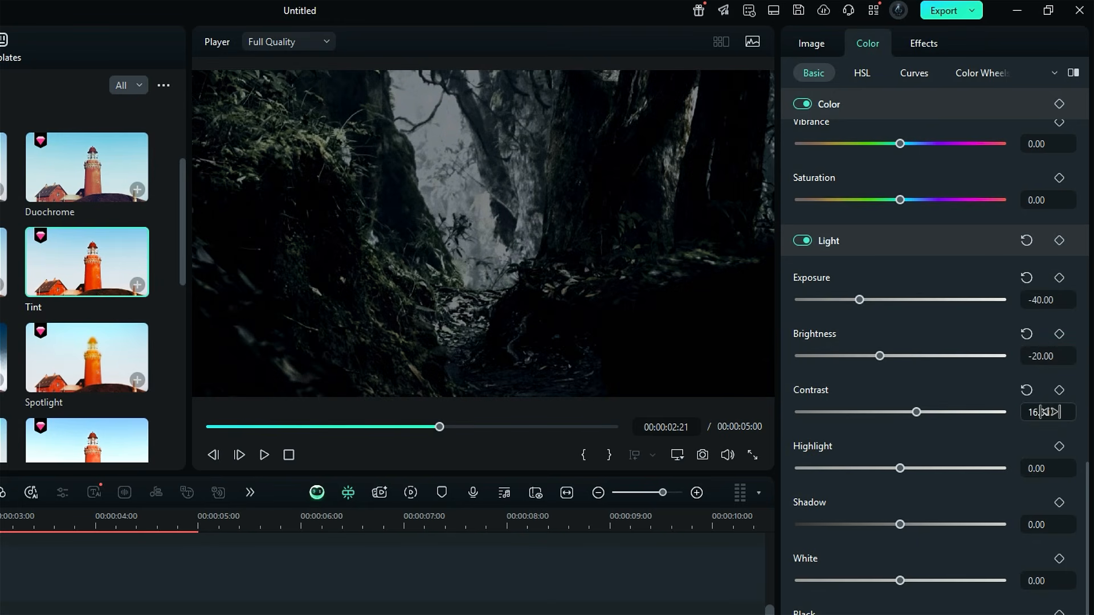
{"action": "left_click", "coordinate": [1059, 524]}
{"action": "type", "text": "-41"}
{"action": "key", "text": "Return"}
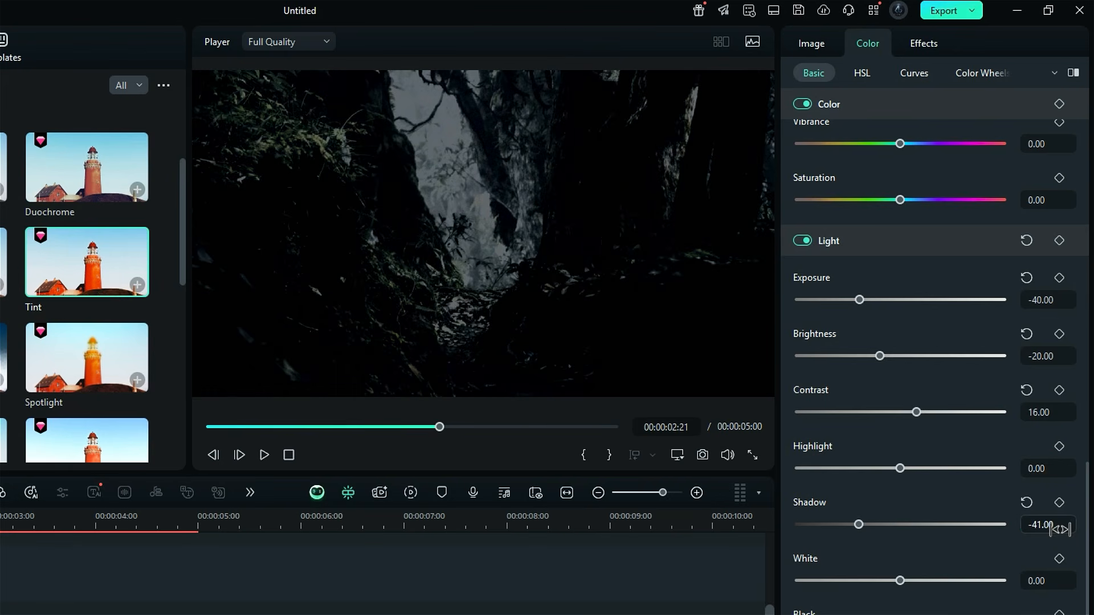
{"action": "left_click", "coordinate": [1044, 574]}
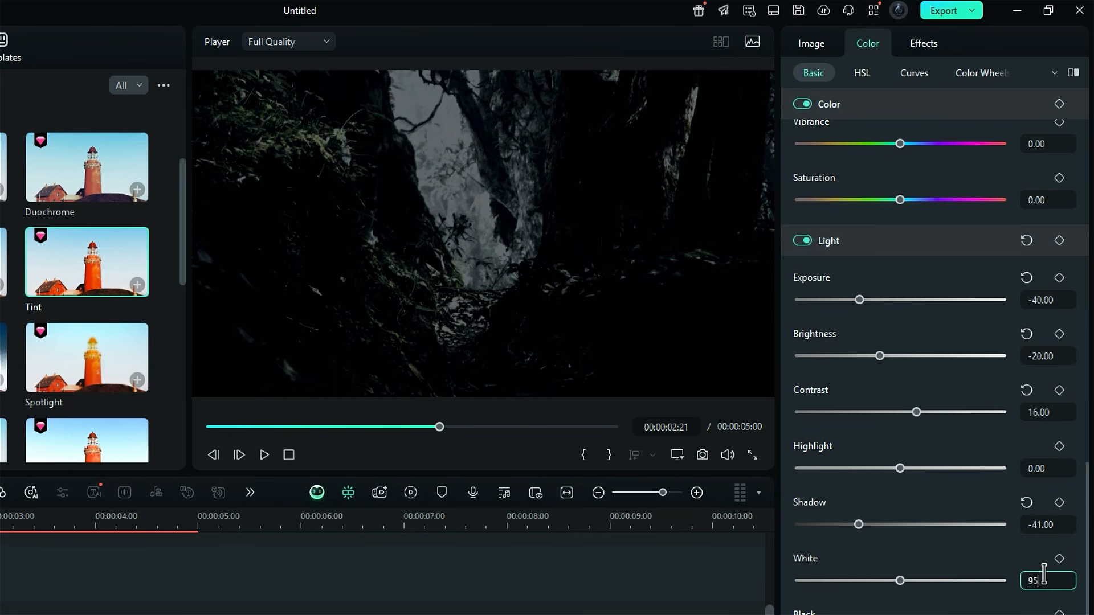
{"action": "type", "text": "95"}
{"action": "key", "text": "Return"}
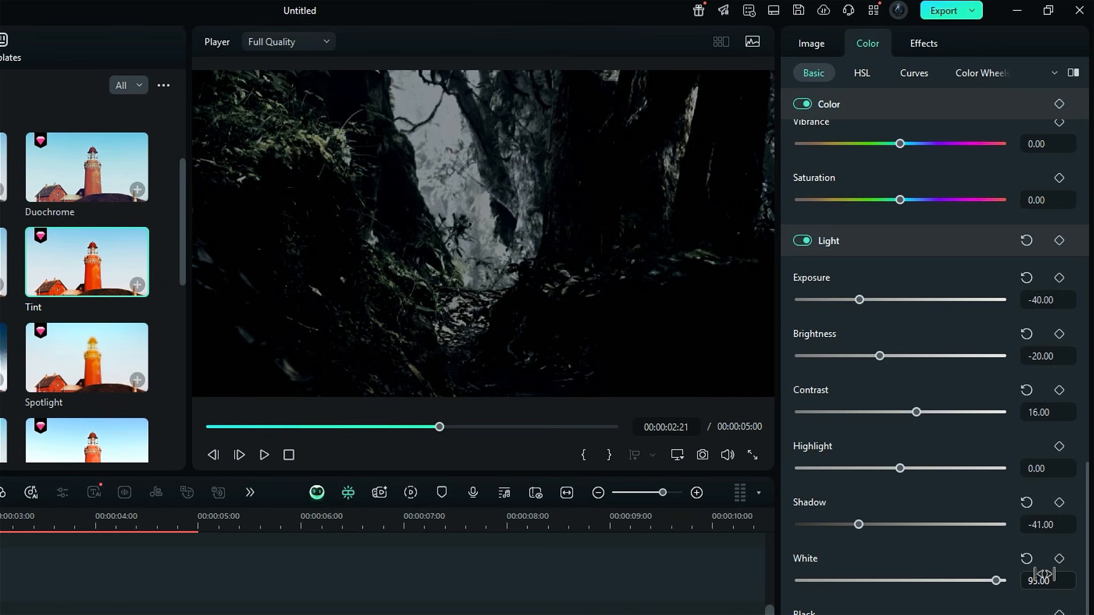
In the clip's HSL correction, set the green range's Hue to 92, Saturation to -24 and Luminance to -9.
{"action": "left_click", "coordinate": [863, 74]}
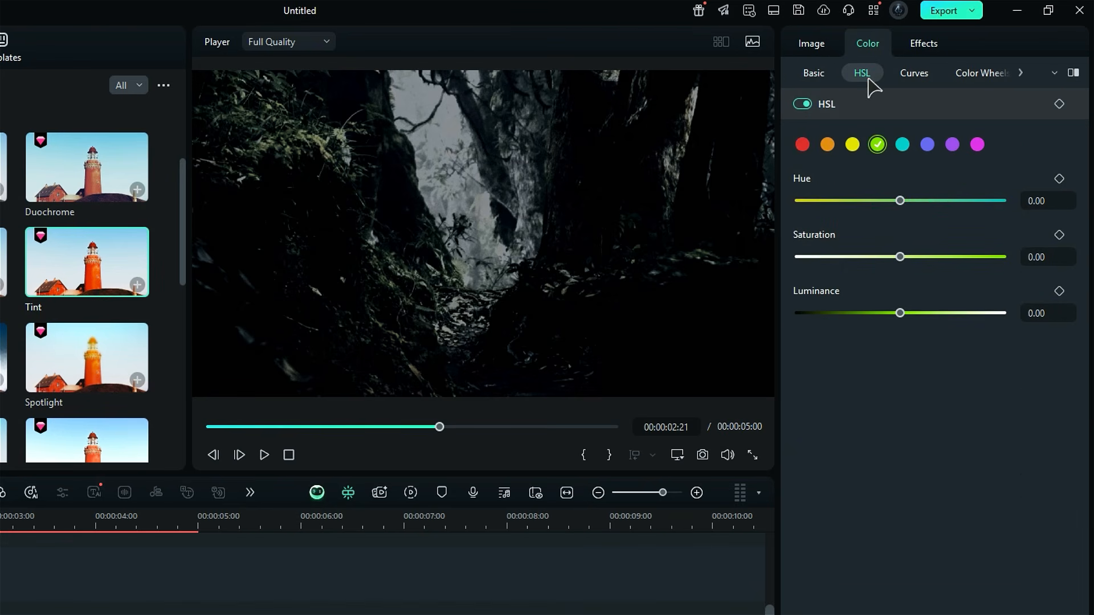
{"action": "left_click", "coordinate": [1033, 206]}
{"action": "type", "text": "92"}
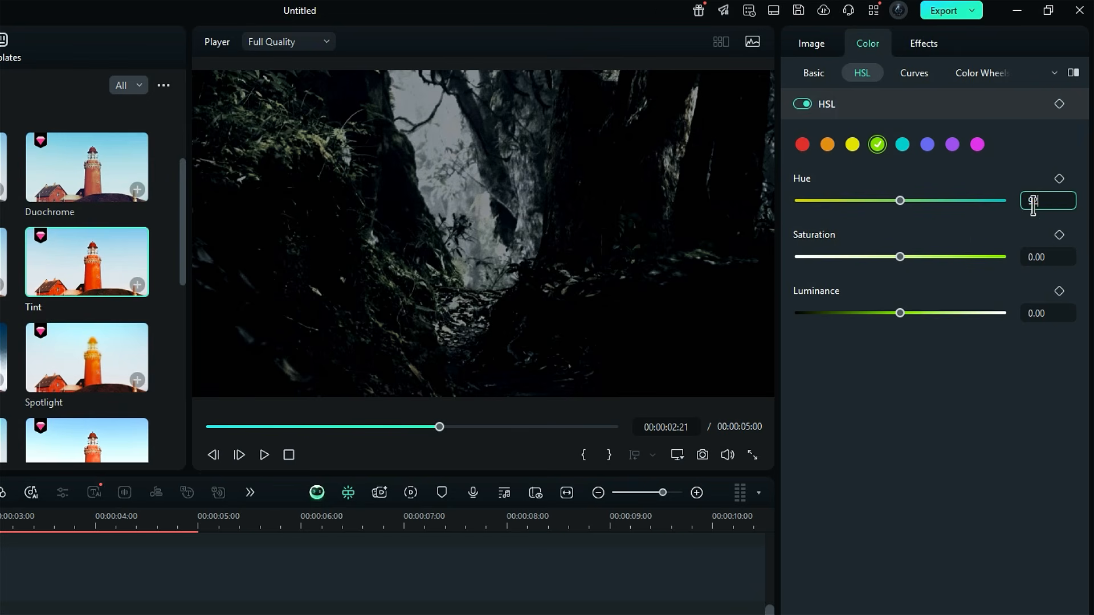
{"action": "key", "text": "Return"}
{"action": "left_click", "coordinate": [1034, 256]}
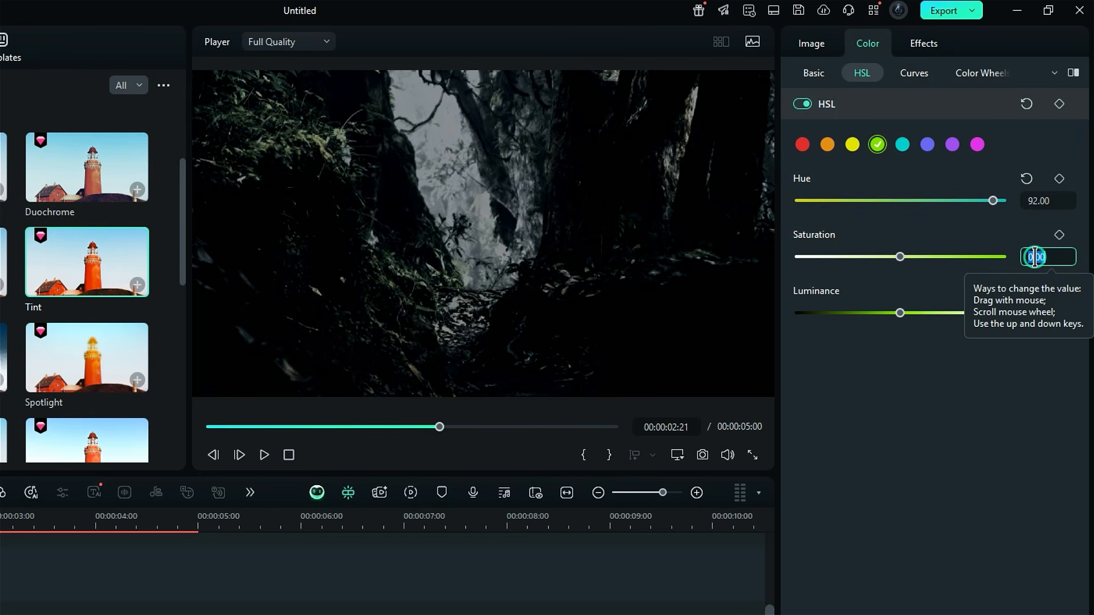
{"action": "type", "text": "-25"}
{"action": "key", "text": "Return"}
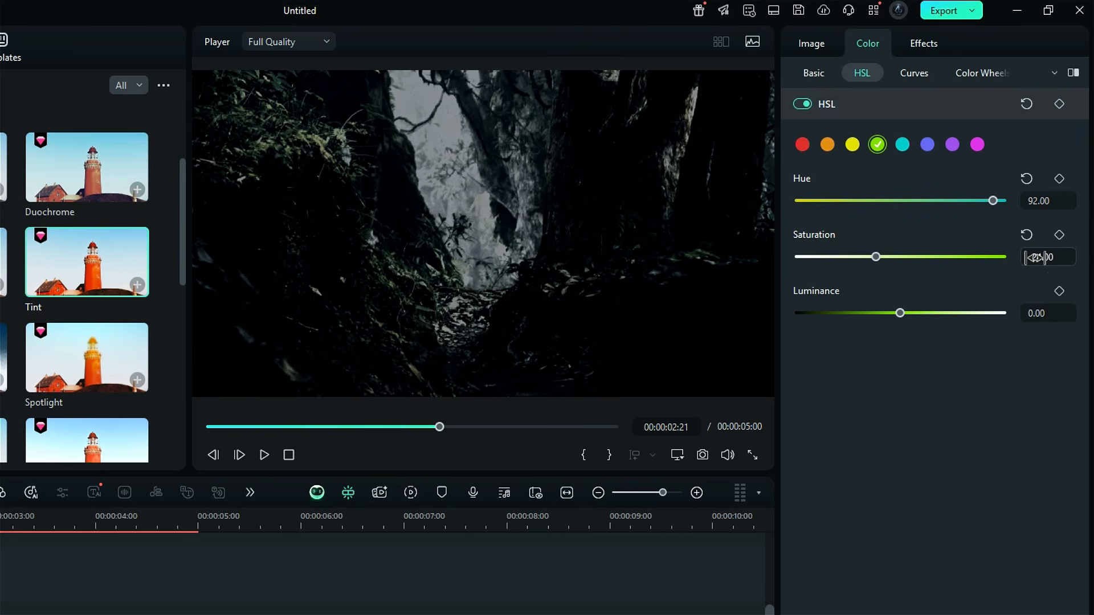
{"action": "left_click", "coordinate": [1062, 307]}
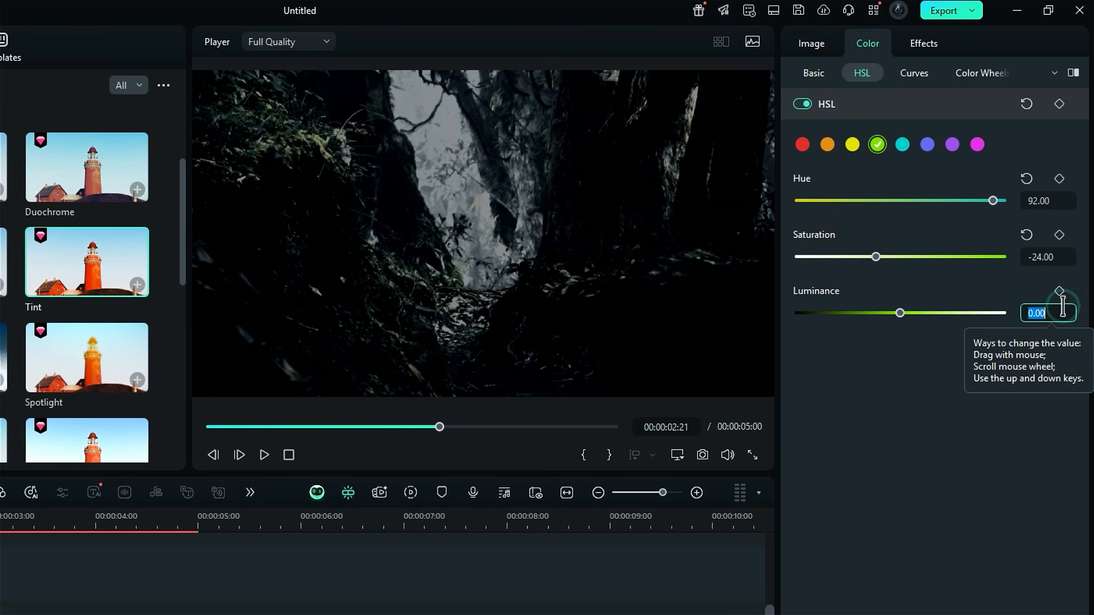
{"action": "type", "text": "-9"}
{"action": "key", "text": "Return"}
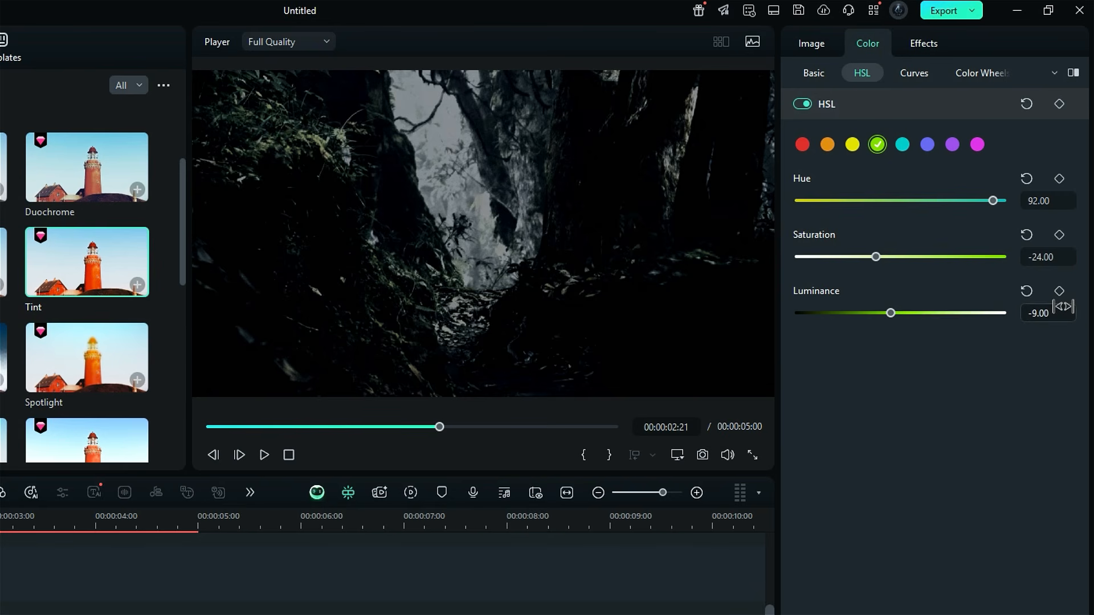
Add three points to the clip's Y curve and shape it with raised highlights, lowered midtones and slightly lifted shadows.
{"action": "left_click", "coordinate": [911, 75]}
{"action": "left_click", "coordinate": [1001, 245]}
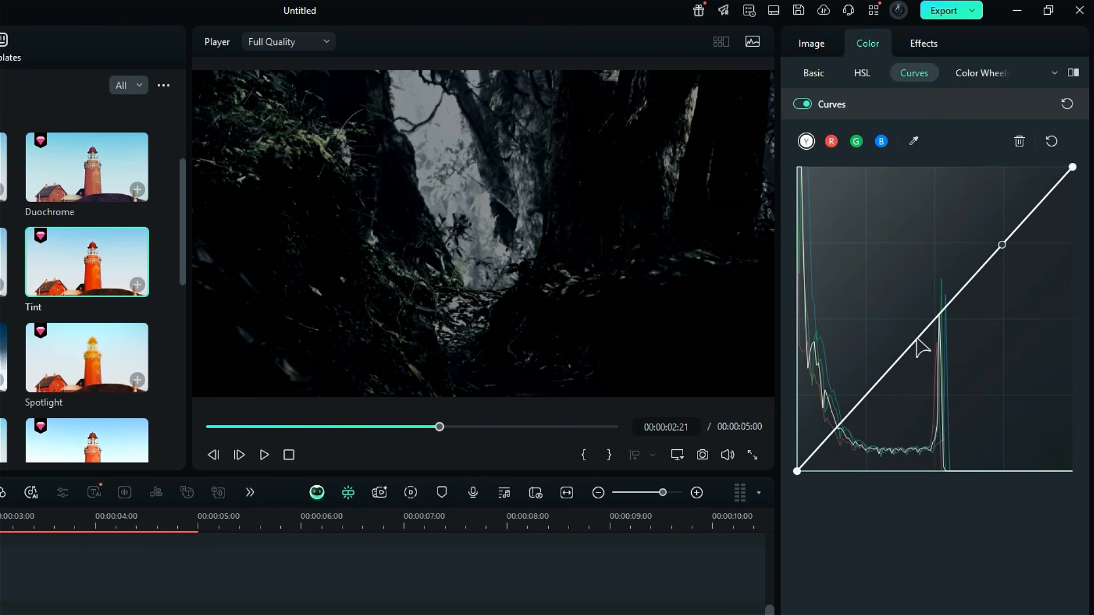
{"action": "left_click", "coordinate": [935, 319]}
{"action": "left_click_drag", "start_coordinate": [866, 395], "coordinate": [858, 388]}
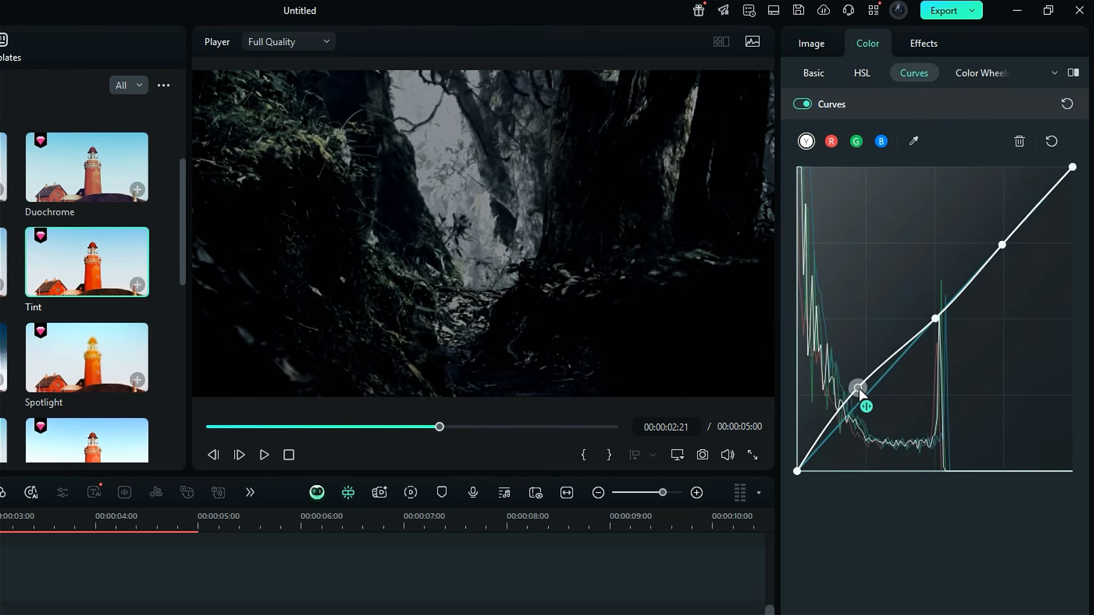
{"action": "left_click_drag", "start_coordinate": [1001, 245], "coordinate": [946, 175]}
{"action": "left_click_drag", "start_coordinate": [935, 319], "coordinate": [954, 350]}
{"action": "left_click_drag", "start_coordinate": [858, 388], "coordinate": [860, 391]}
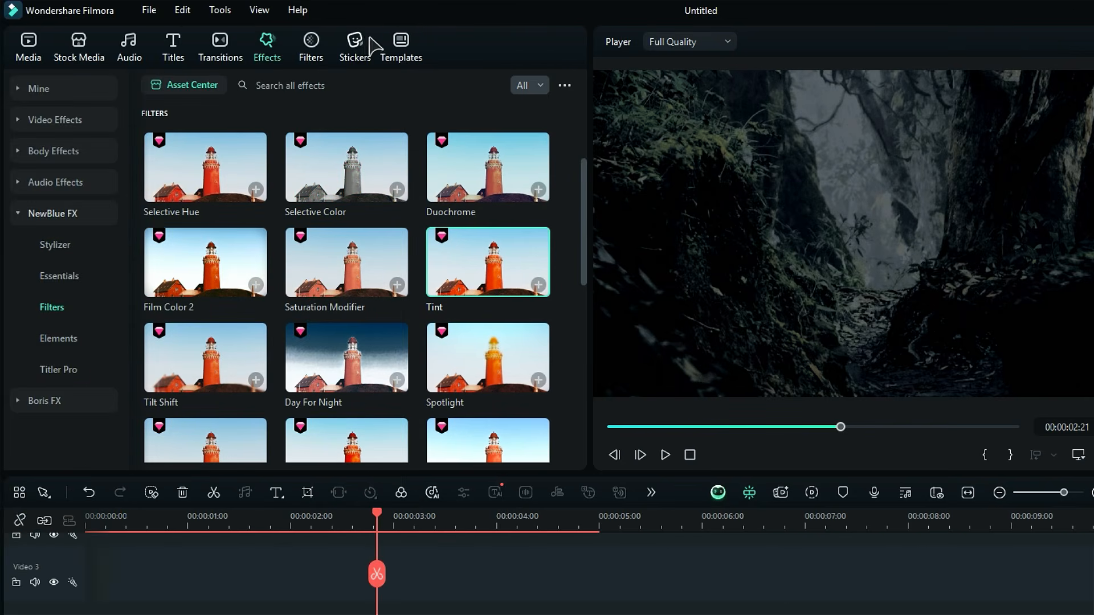
Search stickers for particles, add Dreamy Particle Effects Element 04 to Video 2 above the snapshot, and set its Blend Mode to Screen.
{"action": "left_click", "coordinate": [355, 48]}
{"action": "left_click", "coordinate": [336, 84]}
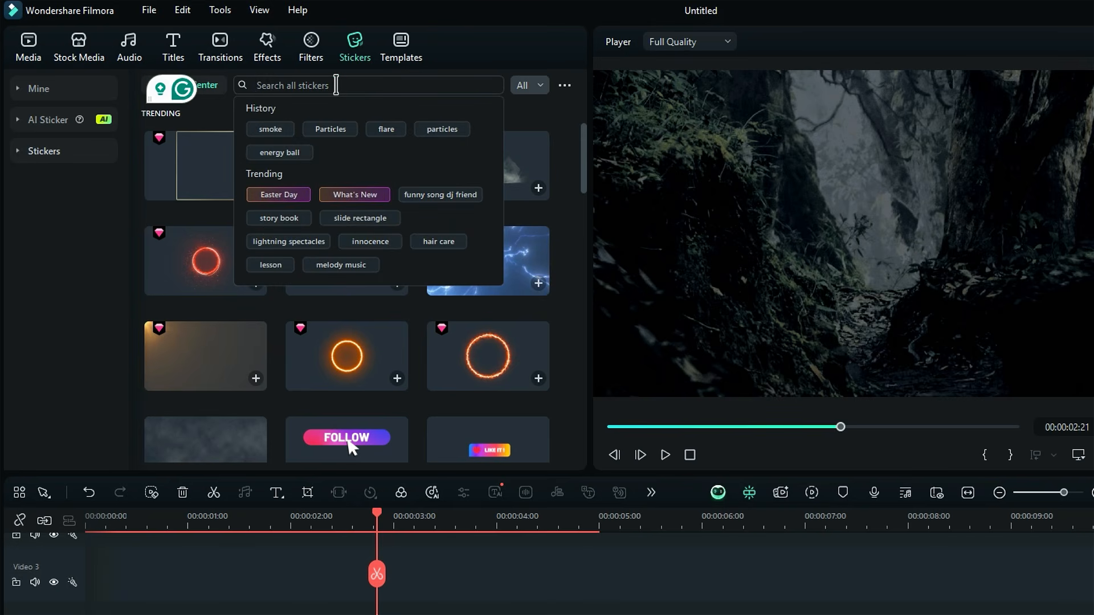
{"action": "type", "text": "particles"}
{"action": "key", "text": "Return"}
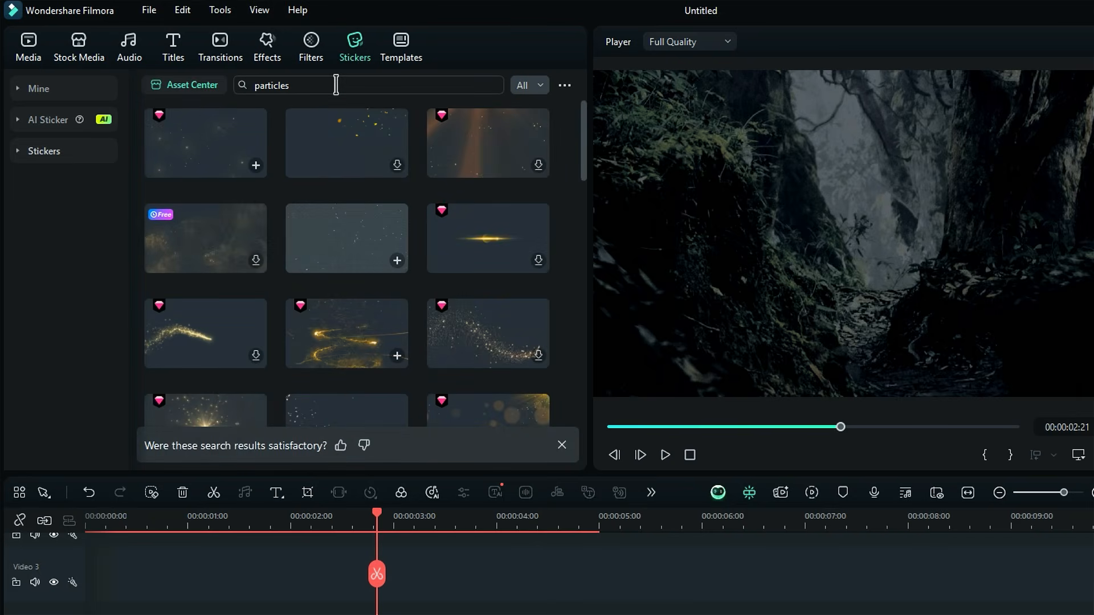
{"action": "left_click_drag", "start_coordinate": [196, 137], "coordinate": [66, 507]}
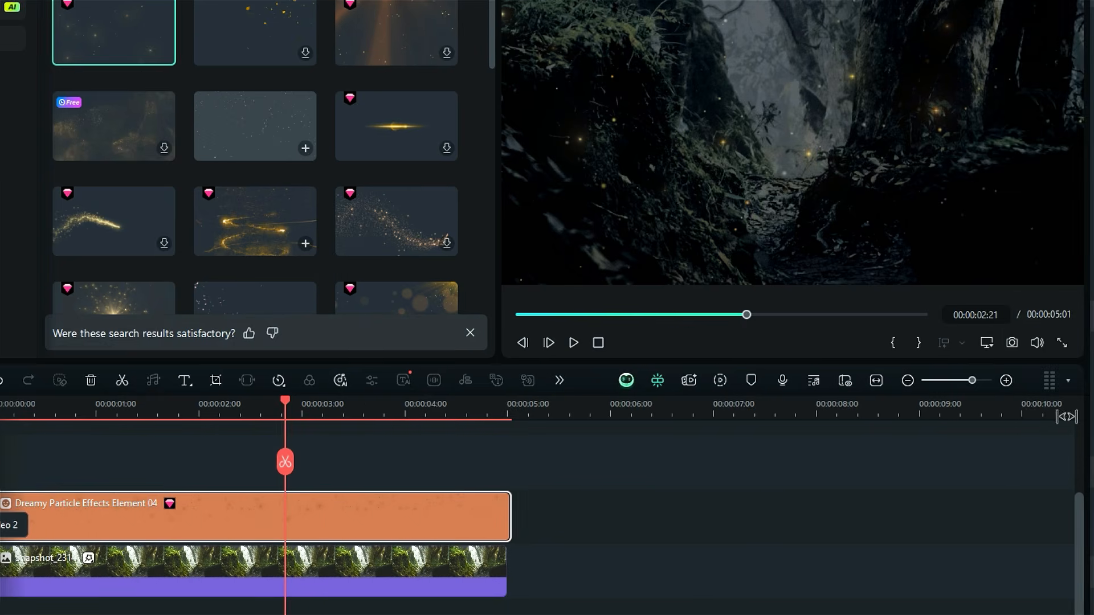
{"action": "left_click", "coordinate": [883, 379]}
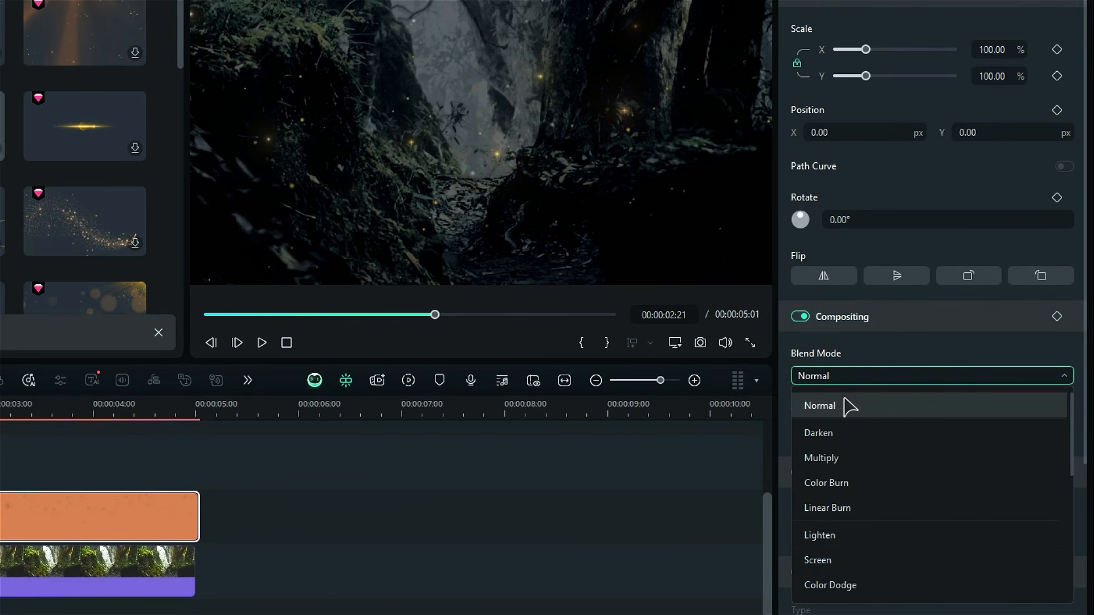
{"action": "left_click", "coordinate": [828, 561]}
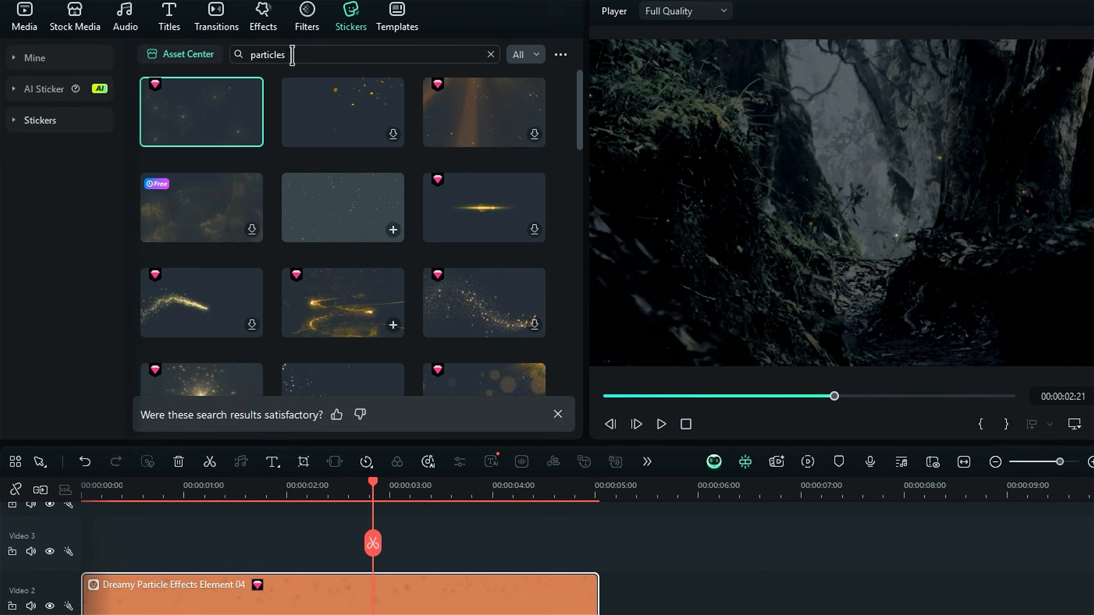
Search stickers for smoke and add Dance Background Pack Element 07 to Video 3 above the particles.
{"action": "left_click", "coordinate": [251, 54]}
{"action": "type", "text": "smoke"}
{"action": "key", "text": "Return"}
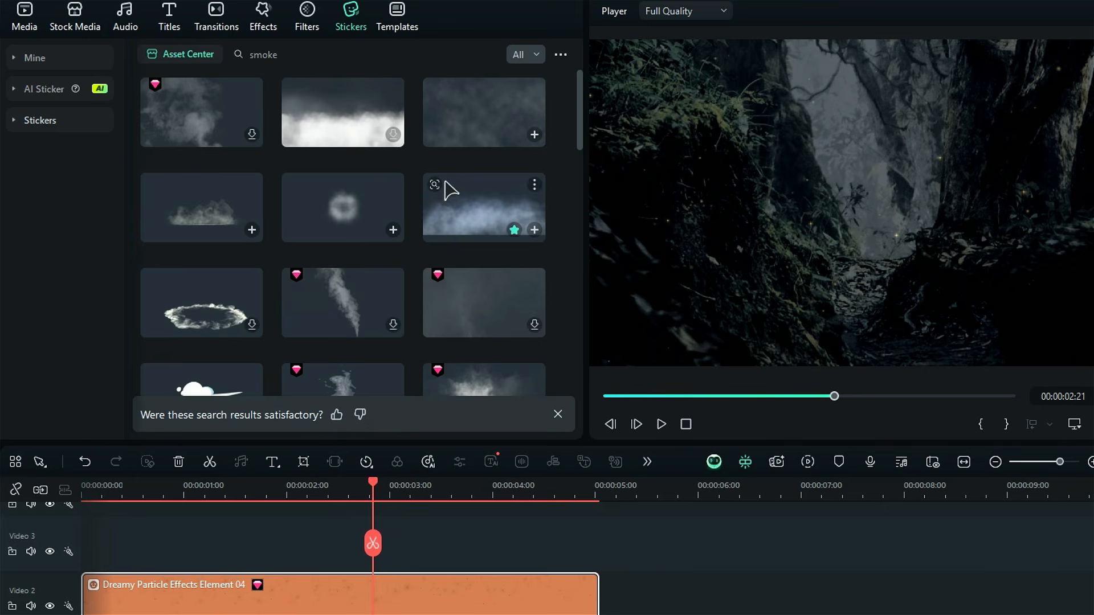
{"action": "left_click_drag", "start_coordinate": [444, 184], "coordinate": [74, 553]}
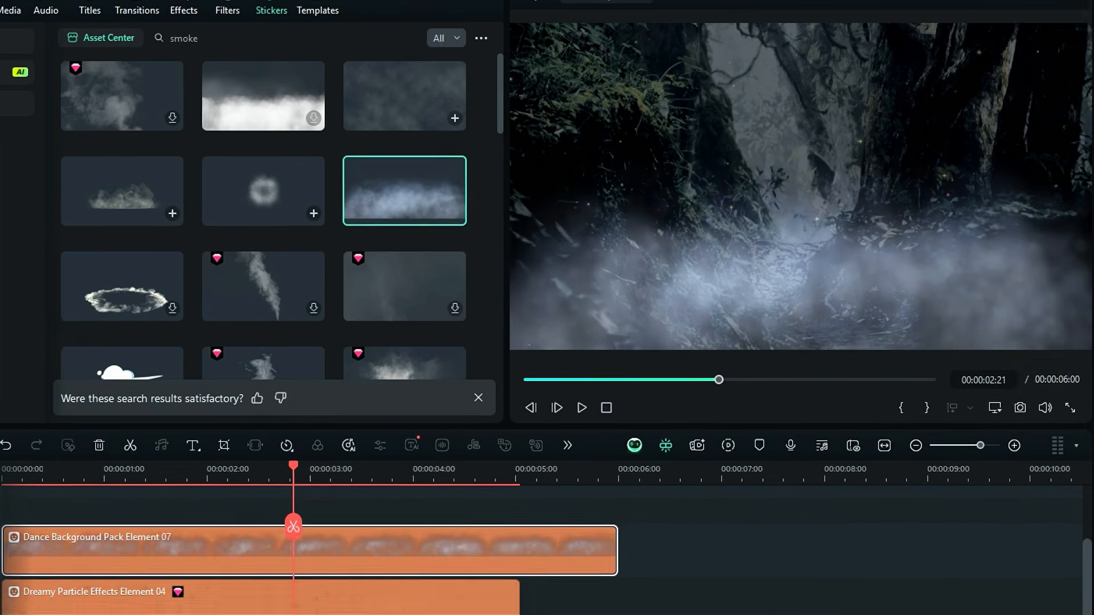
Set the smoke sticker's Position Y to -176, Blend Mode to Screen and Opacity to 37.
{"action": "left_click", "coordinate": [965, 373]}
{"action": "left_click", "coordinate": [835, 558]}
{"action": "left_click", "coordinate": [1044, 431]}
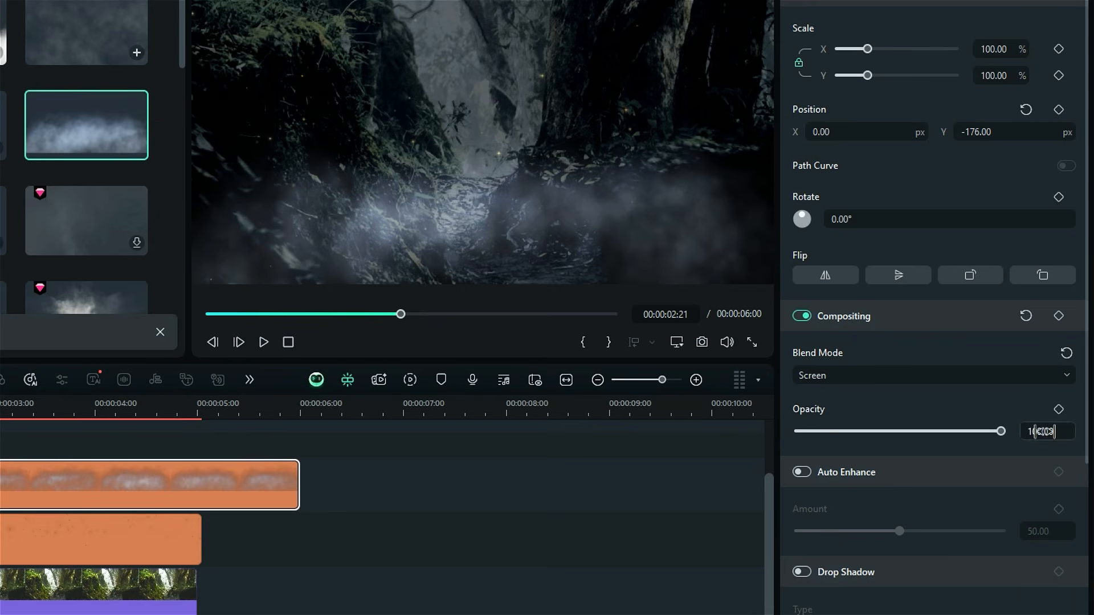
{"action": "type", "text": "37"}
{"action": "key", "text": "Return"}
Trim the stickers to the snapshot clip's end and combine all three clips into a compound clip.
{"action": "left_click_drag", "start_coordinate": [245, 466], "coordinate": [87, 587]}
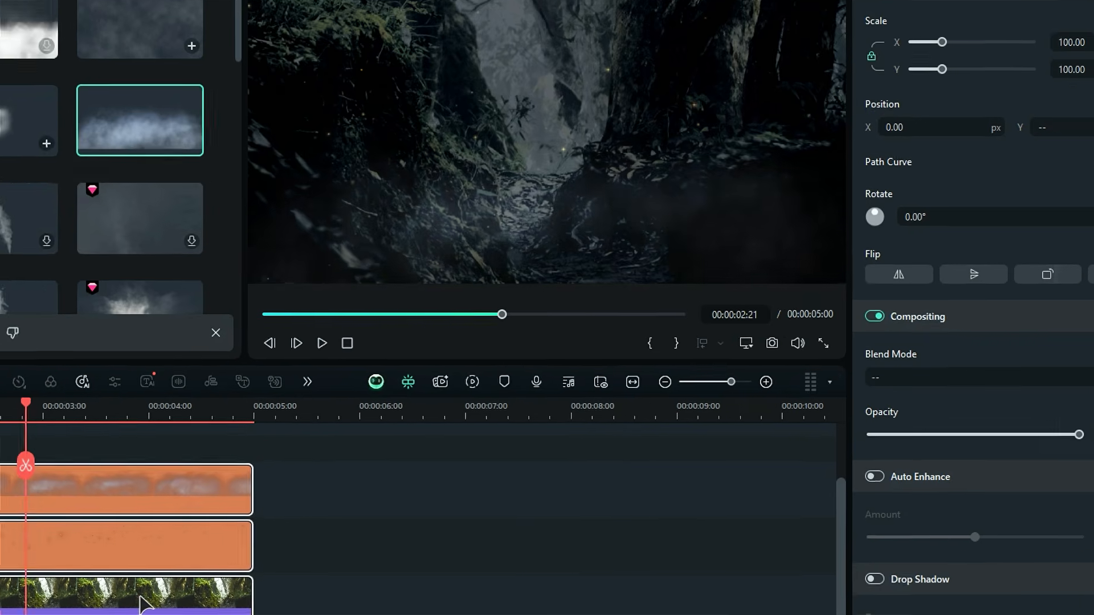
{"action": "right_click", "coordinate": [87, 586]}
{"action": "left_click", "coordinate": [700, 278]}
{"action": "left_click", "coordinate": [1011, 332]}
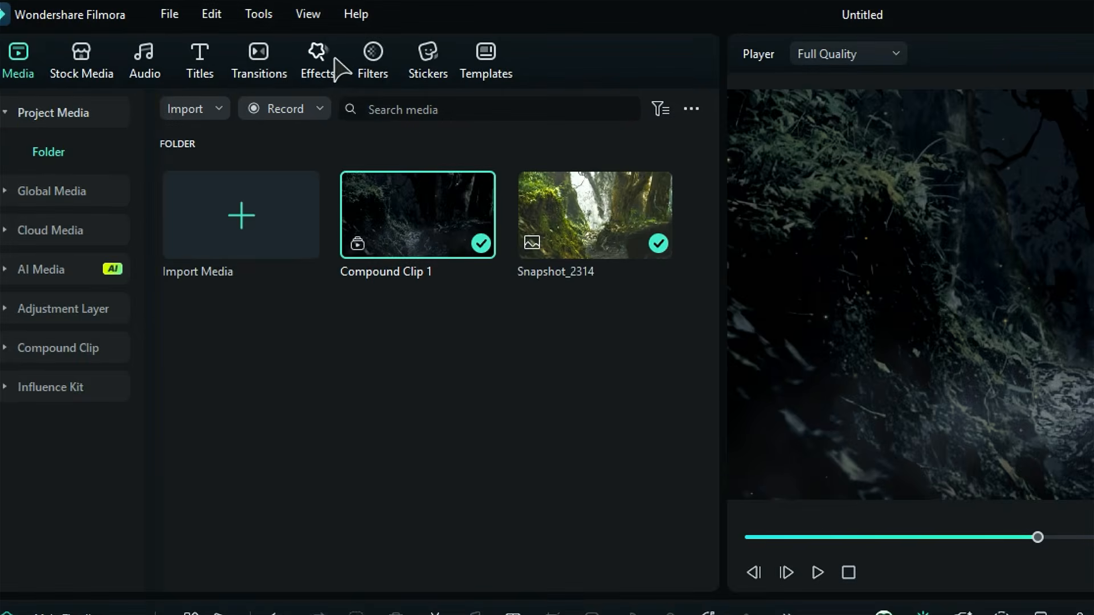
Add the NewBlue FX Essentials Sharpen effect on Video 2 above the compound clip and set its Strength to 50.
{"action": "left_click", "coordinate": [332, 59]}
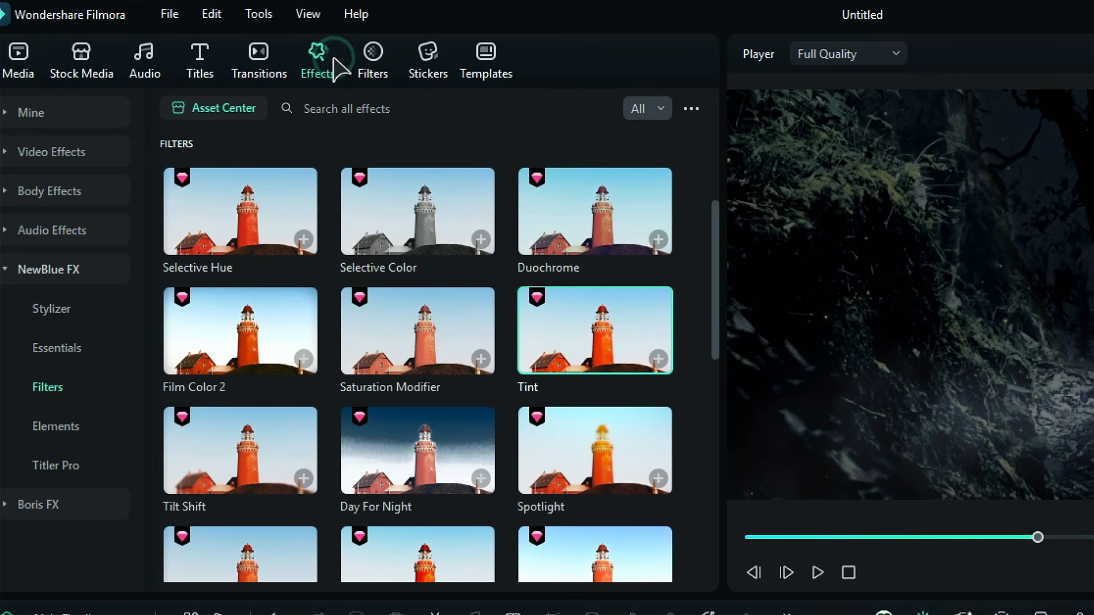
{"action": "left_click", "coordinate": [76, 348]}
{"action": "left_click_drag", "start_coordinate": [204, 218], "coordinate": [99, 504]}
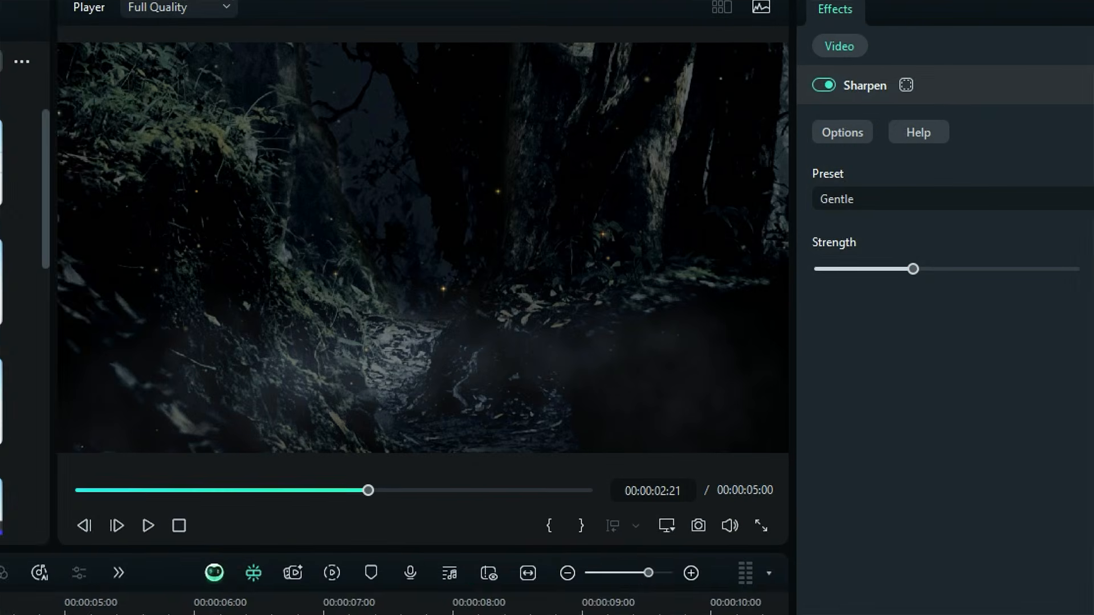
{"action": "left_click", "coordinate": [1032, 307]}
{"action": "type", "text": "50"}
{"action": "key", "text": "Return"}
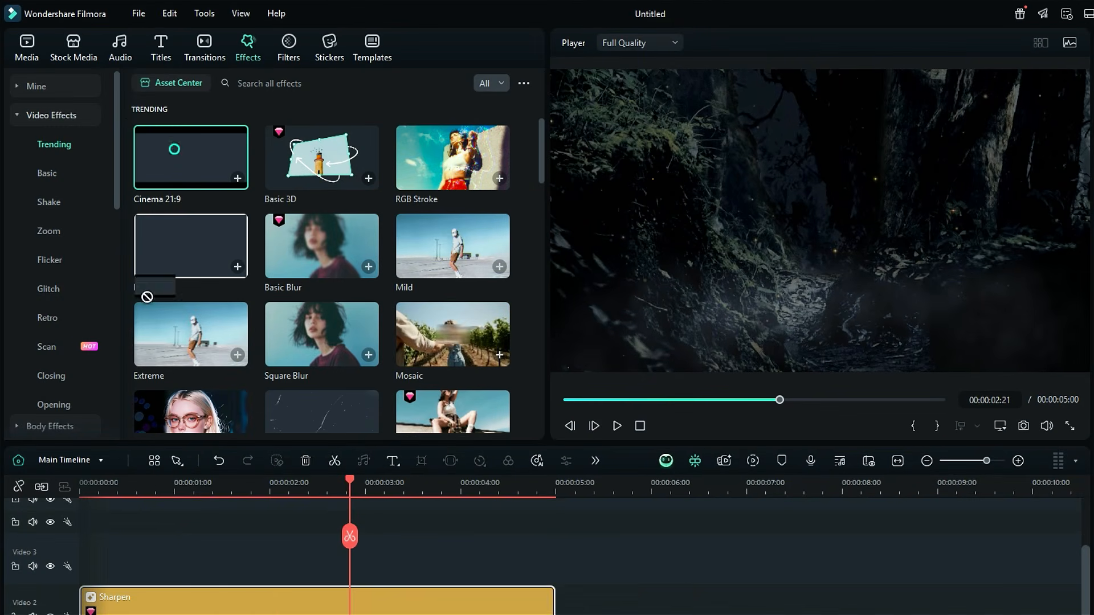
Add the Cinema 21:9 effect on Video 3 above the Sharpen effect and stack two Cinematic filters over it, with Blue Bear topmost.
{"action": "left_click_drag", "start_coordinate": [147, 288], "coordinate": [149, 559]}
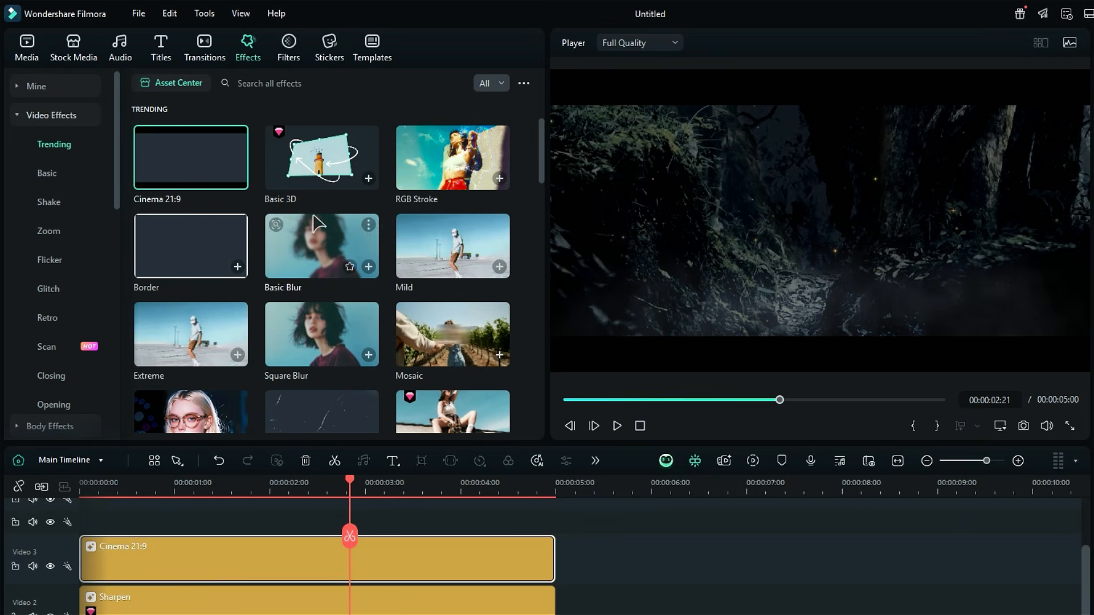
{"action": "left_click", "coordinate": [290, 47]}
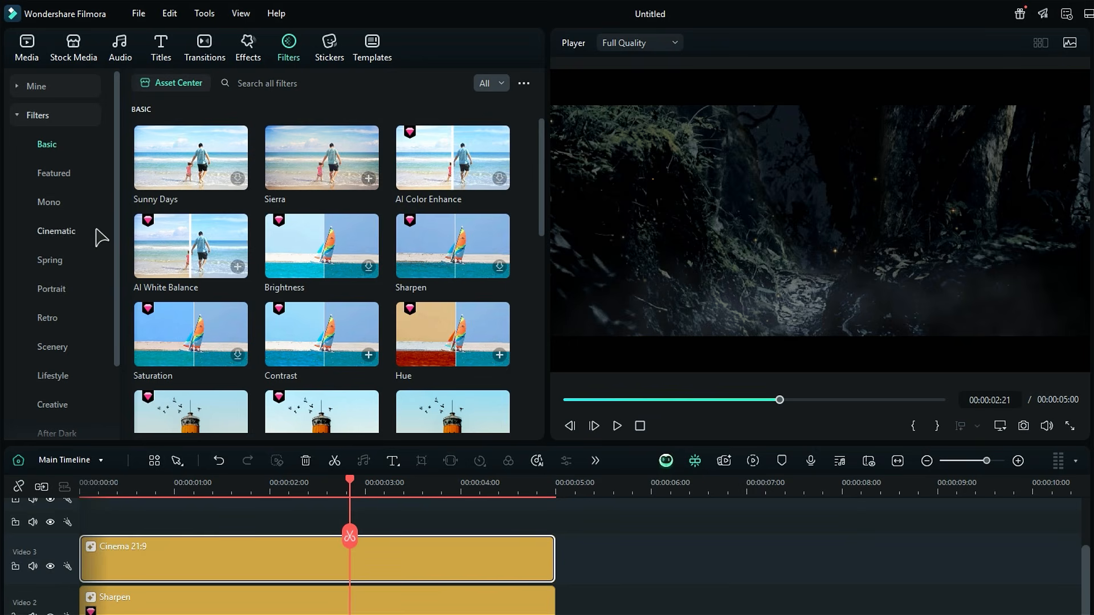
{"action": "left_click", "coordinate": [67, 232]}
{"action": "left_click_drag", "start_coordinate": [453, 245], "coordinate": [91, 555]}
{"action": "left_click_drag", "start_coordinate": [433, 410], "coordinate": [70, 545]}
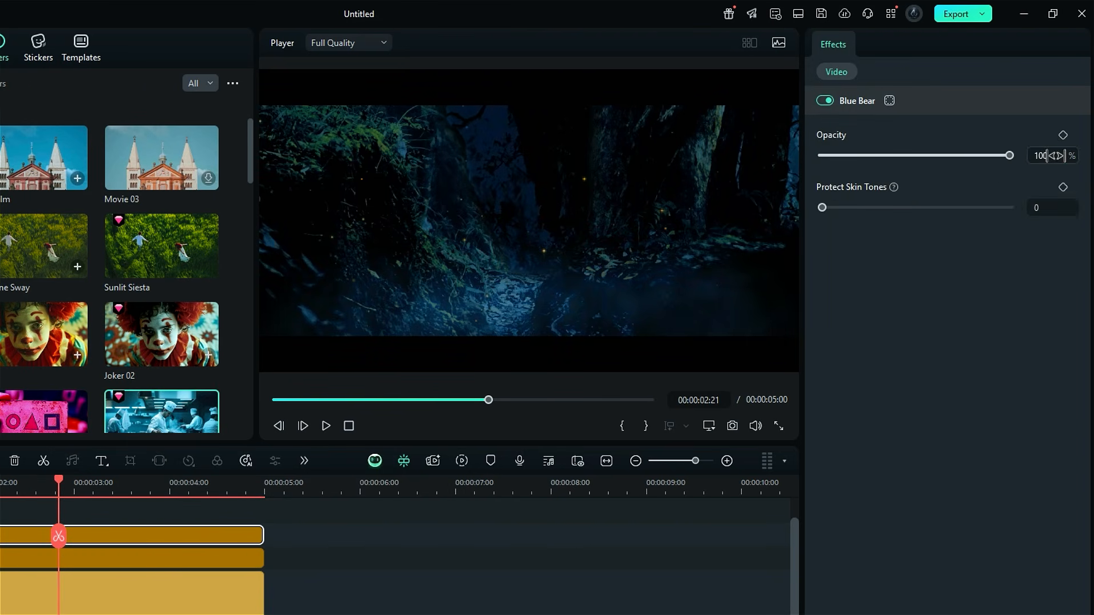
Set the Blue Bear filter's Opacity to 50%.
{"action": "left_click", "coordinate": [1050, 155]}
{"action": "type", "text": "50"}
{"action": "key", "text": "Return"}
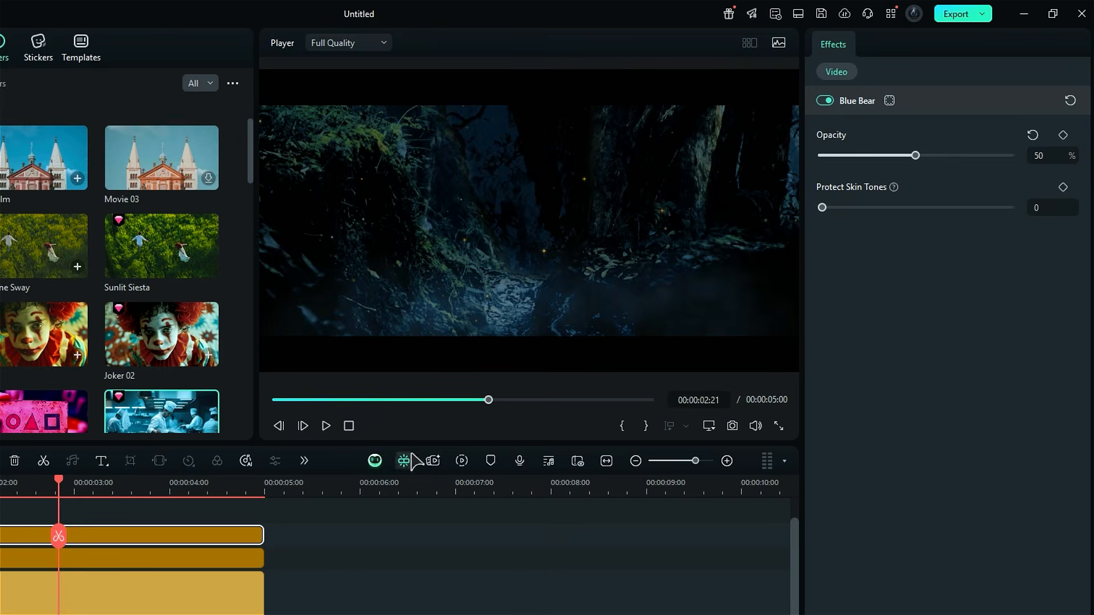
Render the timeline preview and play the finished scene from the beginning.
{"action": "left_click", "coordinate": [460, 462]}
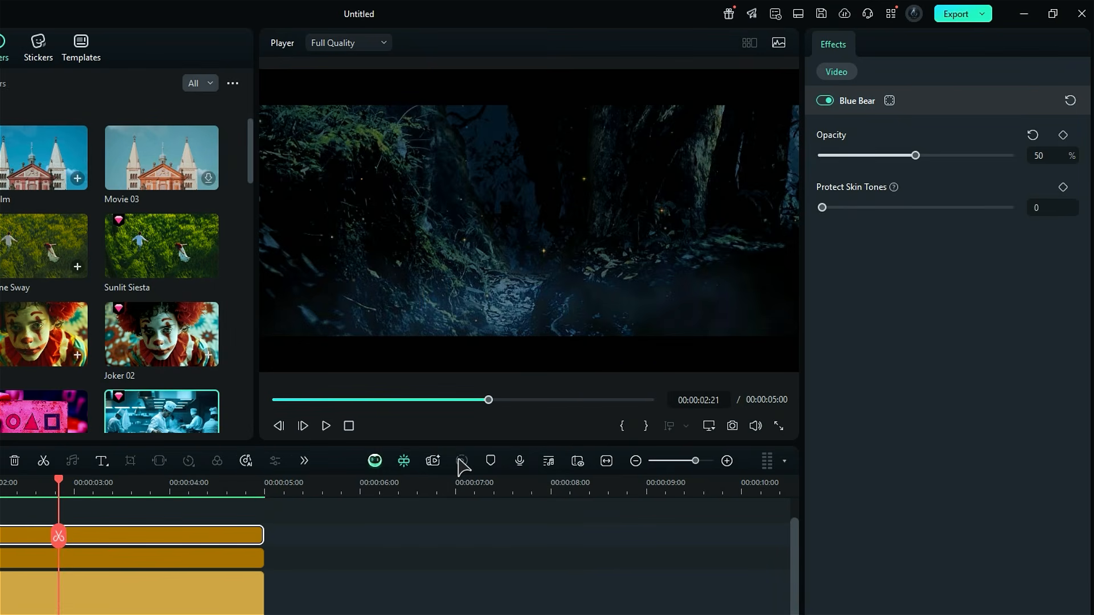
{"action": "left_click", "coordinate": [349, 425]}
{"action": "left_click", "coordinate": [325, 426]}
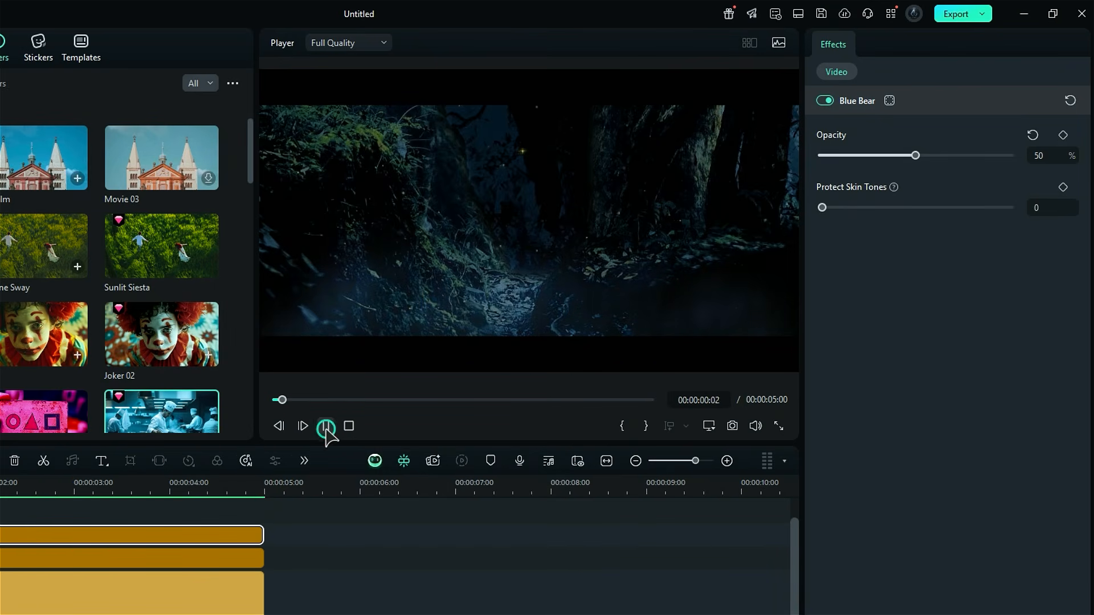